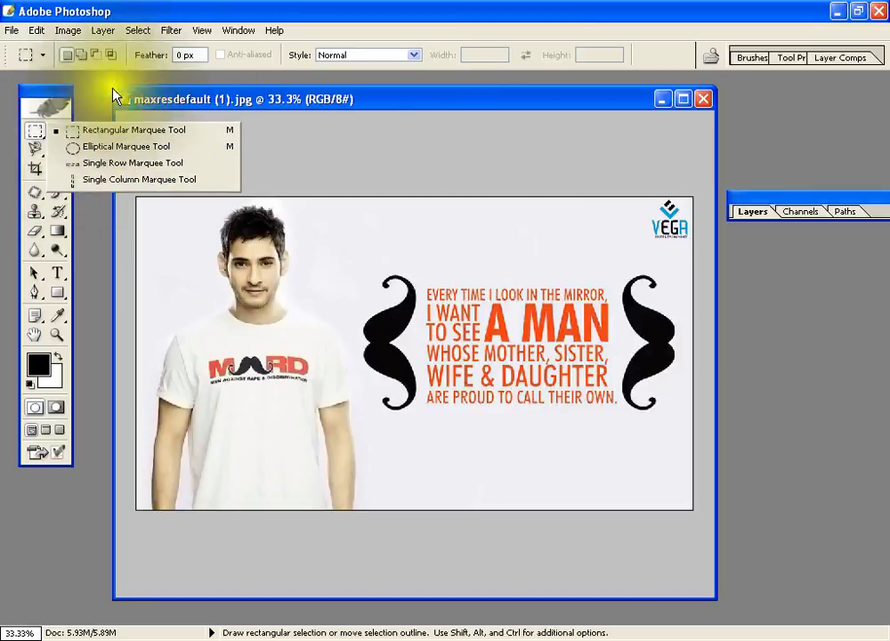
- Activate the Lasso tool and maximize the image window
left_click(46, 94)
left_click(36, 150)
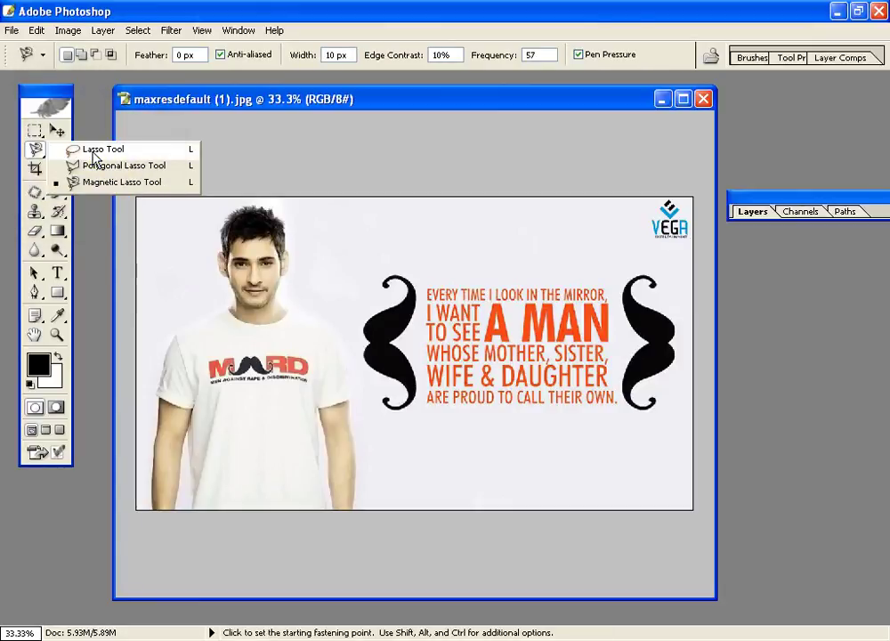
left_click(95, 155)
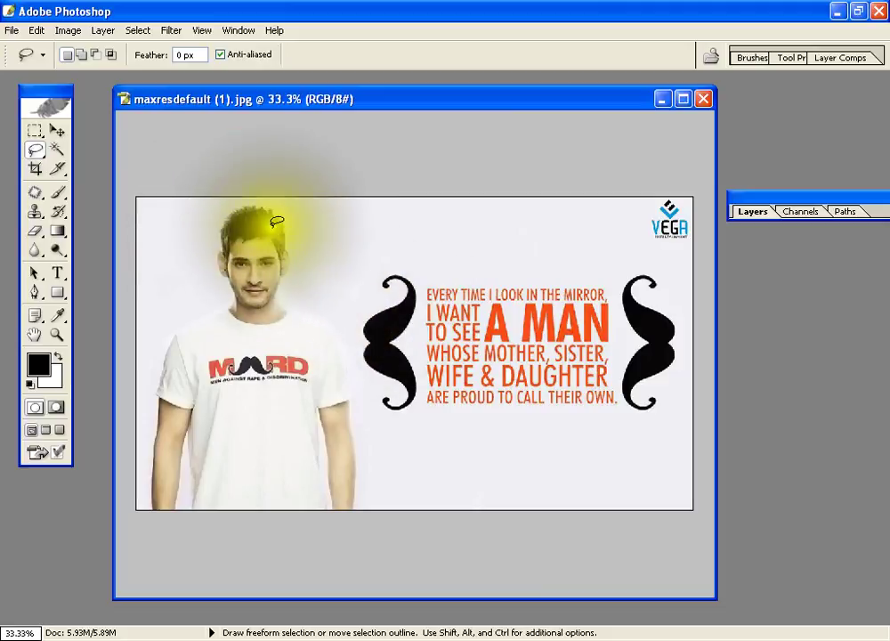
left_click(684, 100)
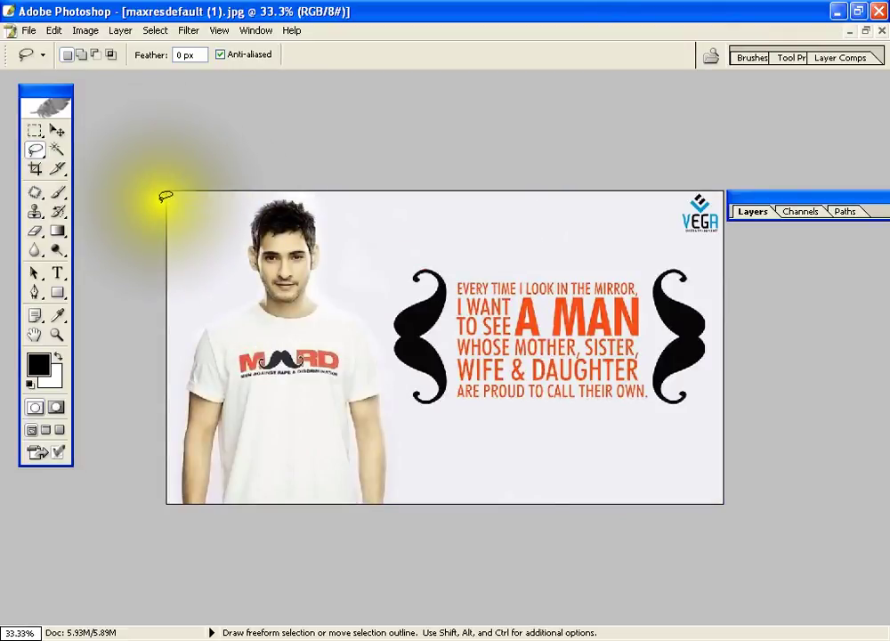
- Trace a freehand Lasso selection around the man's whole outline, from his hair down along both arms, with the toolbox moved off him
left_click_drag(171, 225, 478, 494)
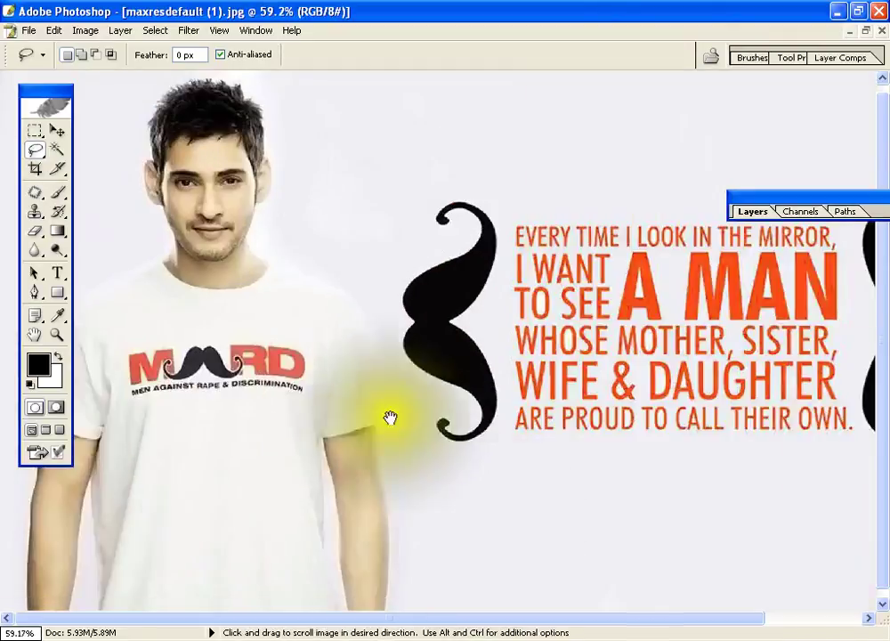
left_click_drag(389, 417, 397, 381)
key("ctrl+minus")
key("ctrl+minus")
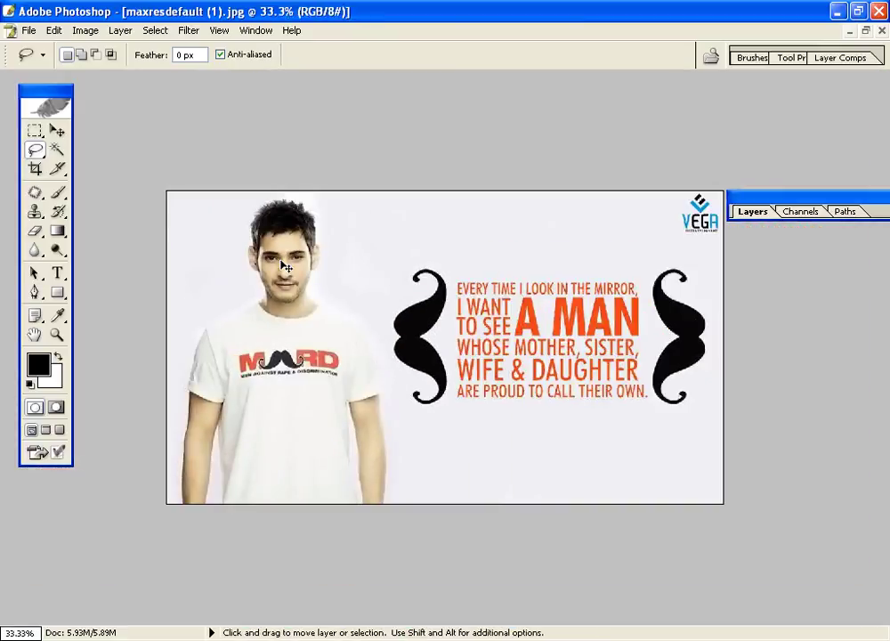
key("ctrl+plus")
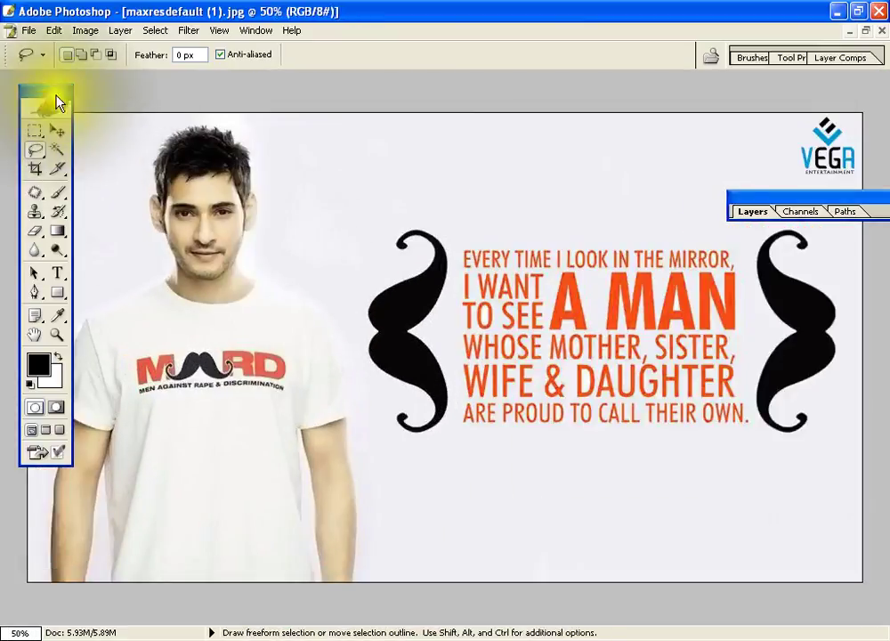
left_click_drag(51, 104, 740, 138)
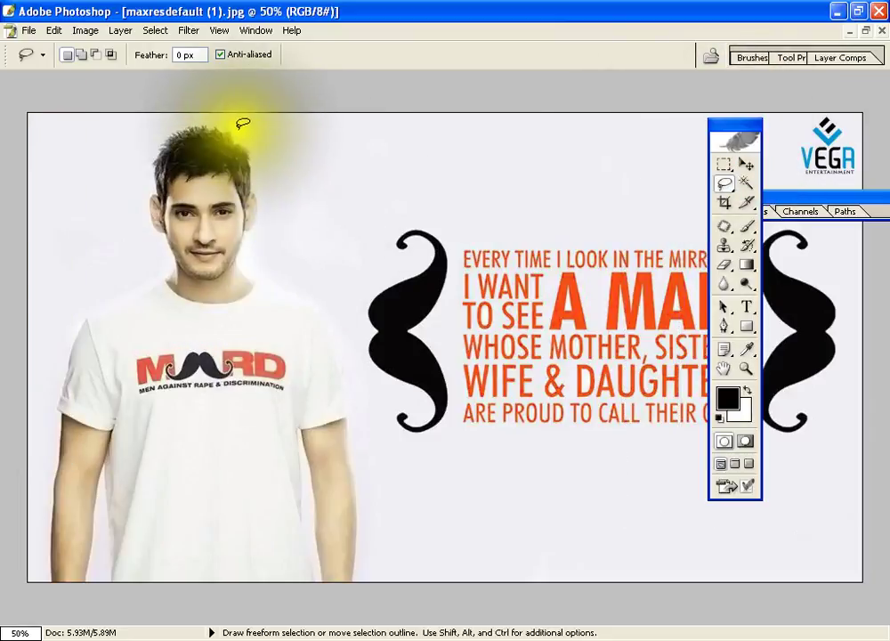
mouse_move(215, 119)
left_mouse_down()
mouse_move(257, 160)
mouse_move(261, 210)
mouse_move(248, 228)
mouse_move(256, 258)
mouse_move(316, 307)
mouse_move(333, 350)
mouse_move(354, 426)
mouse_move(354, 568)
mouse_move(308, 580)
mouse_move(110, 579)
left_mouse_up()
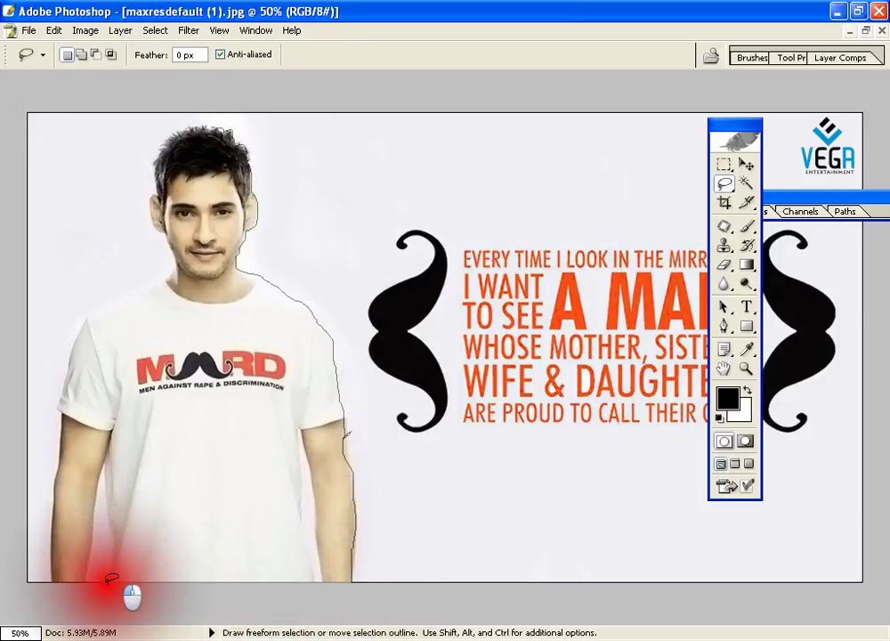
mouse_move(110, 581)
left_mouse_down()
mouse_move(108, 467)
mouse_move(77, 576)
mouse_move(53, 576)
mouse_move(59, 560)
left_mouse_up()
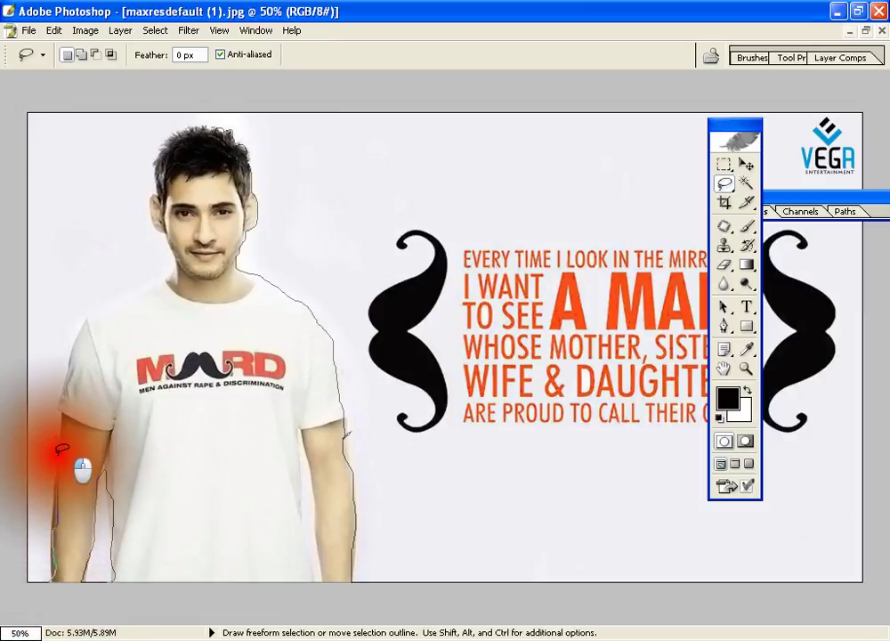
mouse_move(58, 406)
left_mouse_down()
mouse_move(76, 344)
mouse_move(113, 296)
mouse_move(171, 263)
mouse_move(177, 234)
mouse_move(151, 203)
mouse_move(156, 150)
mouse_move(192, 121)
mouse_move(233, 126)
left_mouse_up()
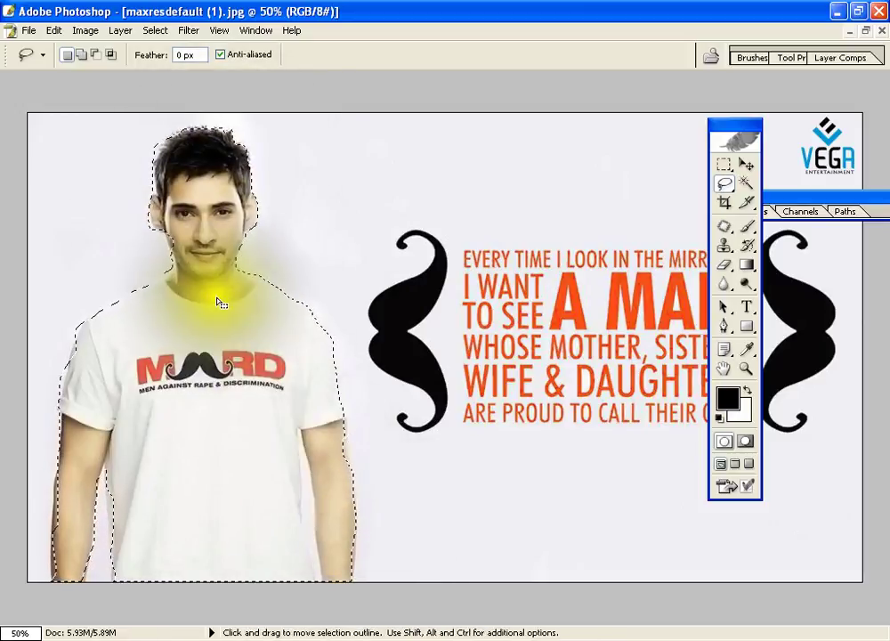
- Copy the selected man and paste him into a new white RGB document of 705 x 1048 pixels
right_click(222, 348)
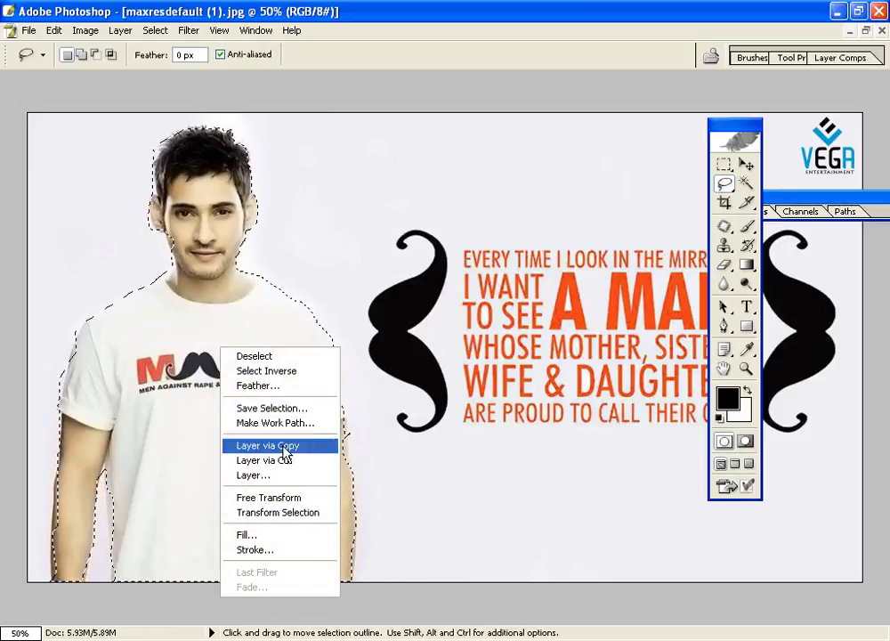
left_click(54, 31)
left_click(75, 125)
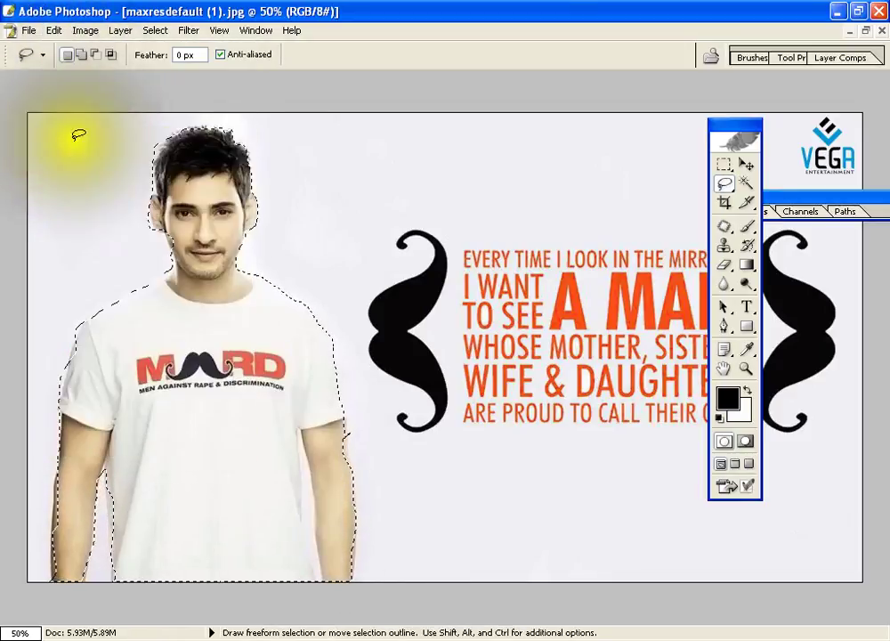
left_click(29, 30)
left_click(40, 50)
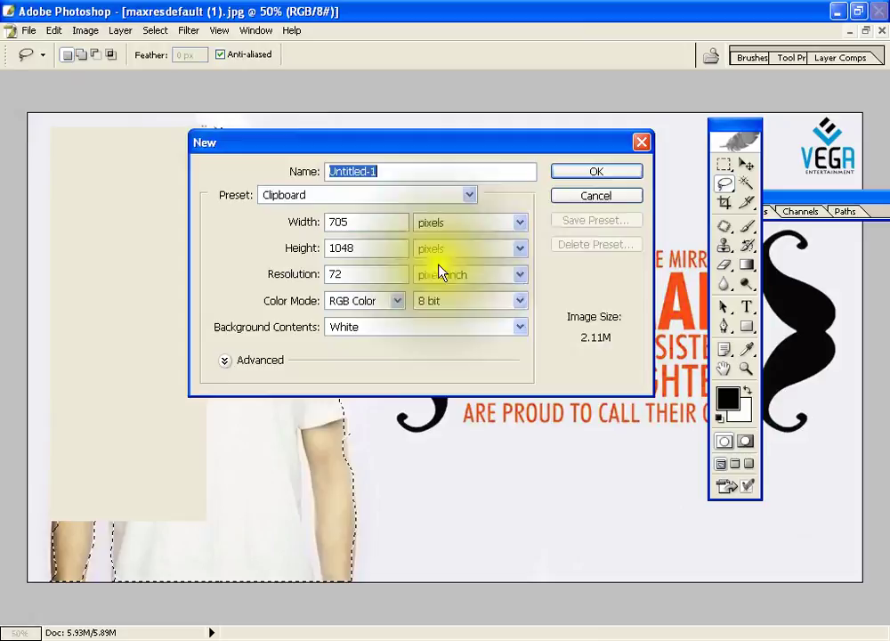
left_click(583, 169)
left_click(53, 30)
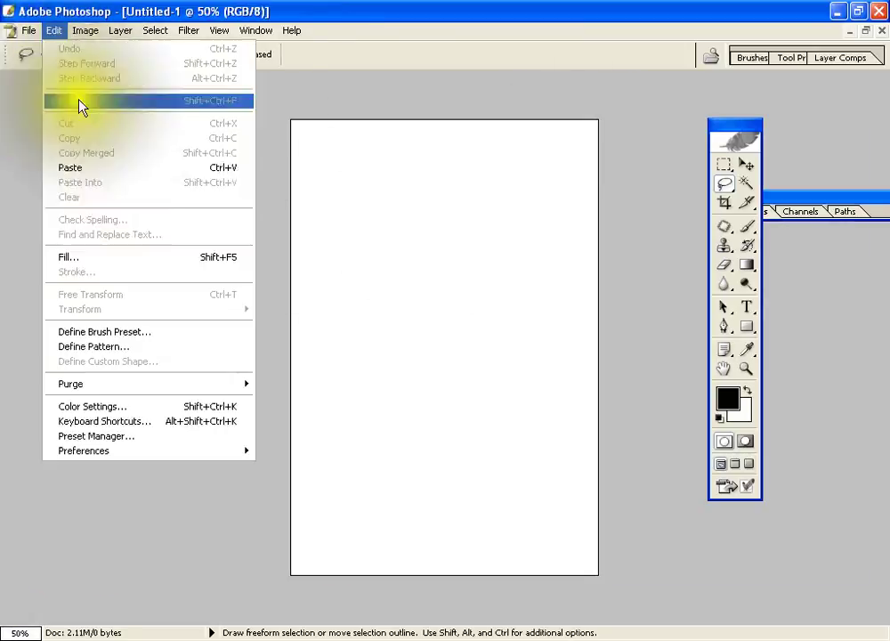
left_click(71, 167)
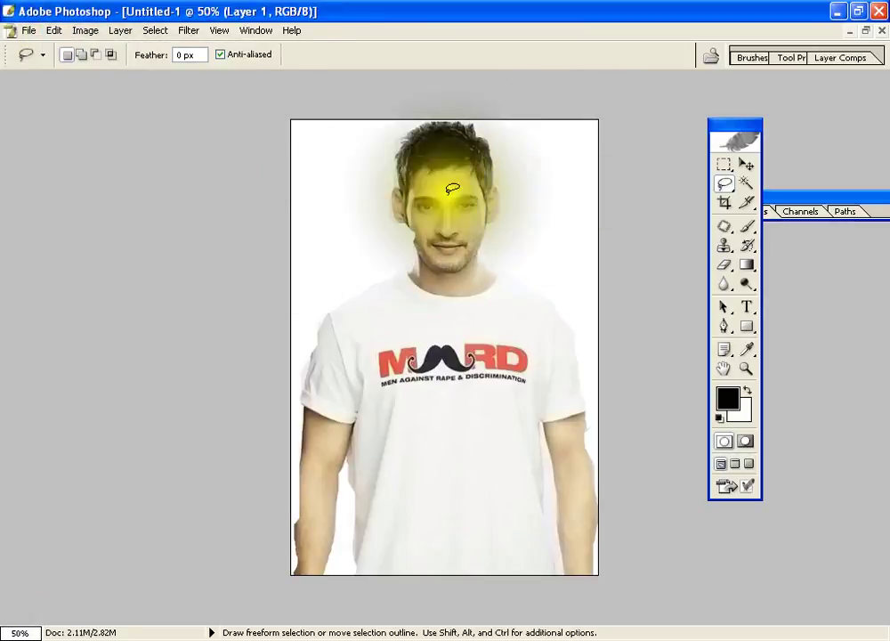
- Examine the cutout's edges against transparency by temporarily hiding the Background layer
left_click(766, 211)
left_click(669, 310)
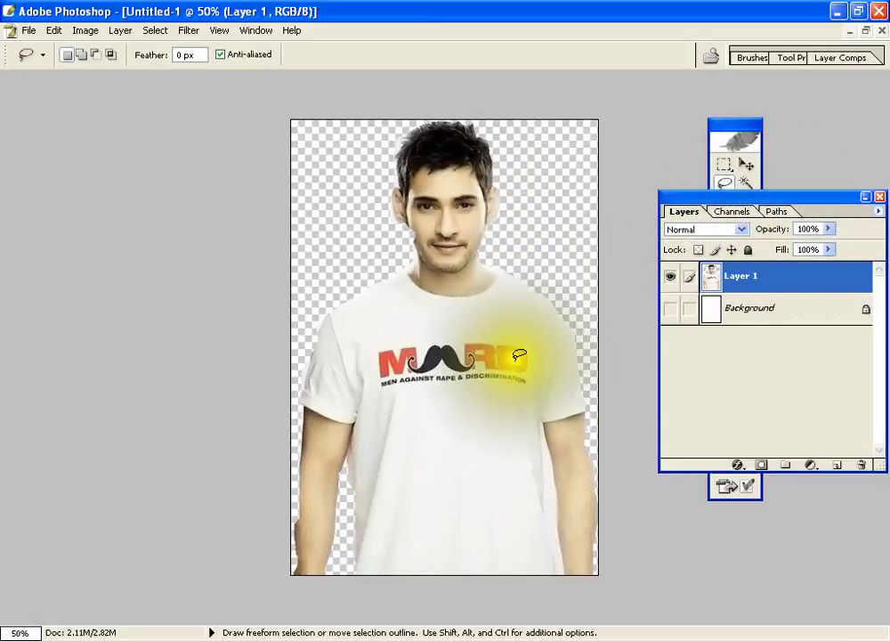
key("v")
mouse_move(506, 358)
left_mouse_down()
mouse_move(492, 349)
mouse_move(505, 363)
mouse_move(507, 354)
left_mouse_up()
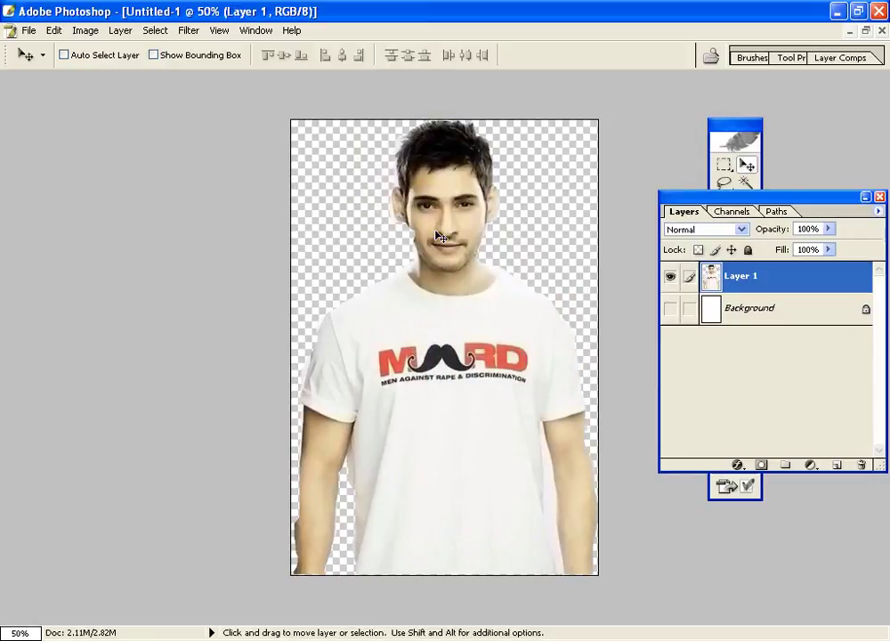
key("ctrl+alt+0")
left_click_drag(419, 97, 428, 245)
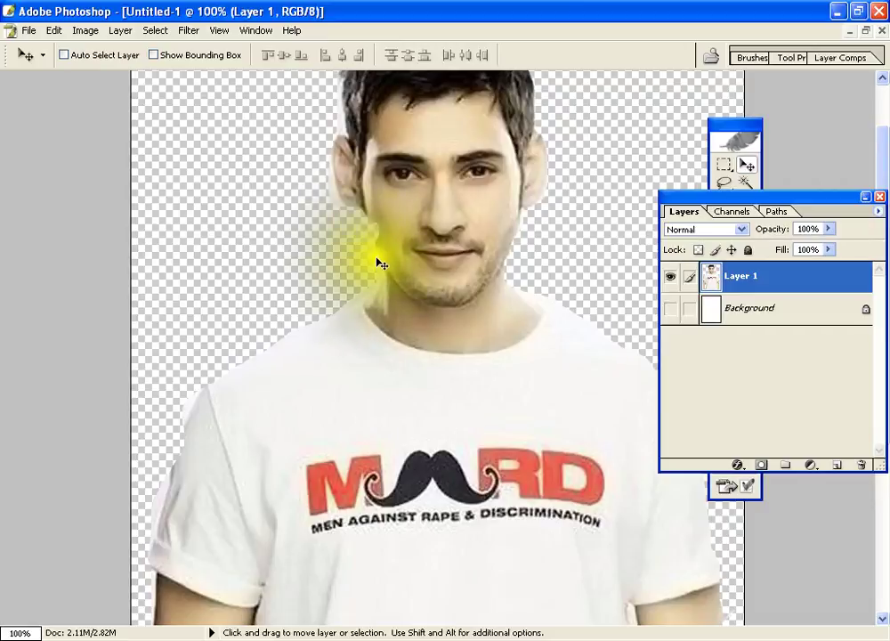
key("ctrl+minus")
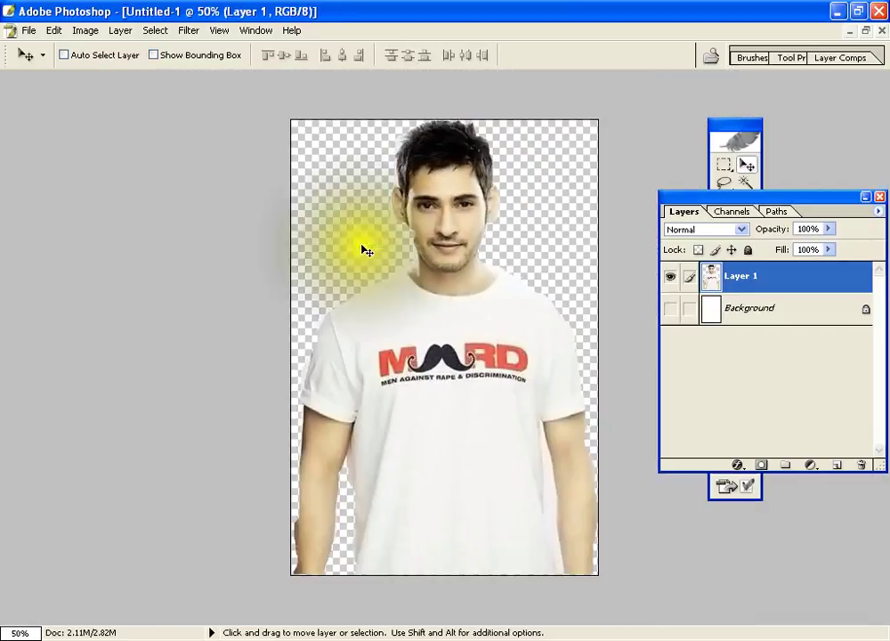
key("ctrl+minus")
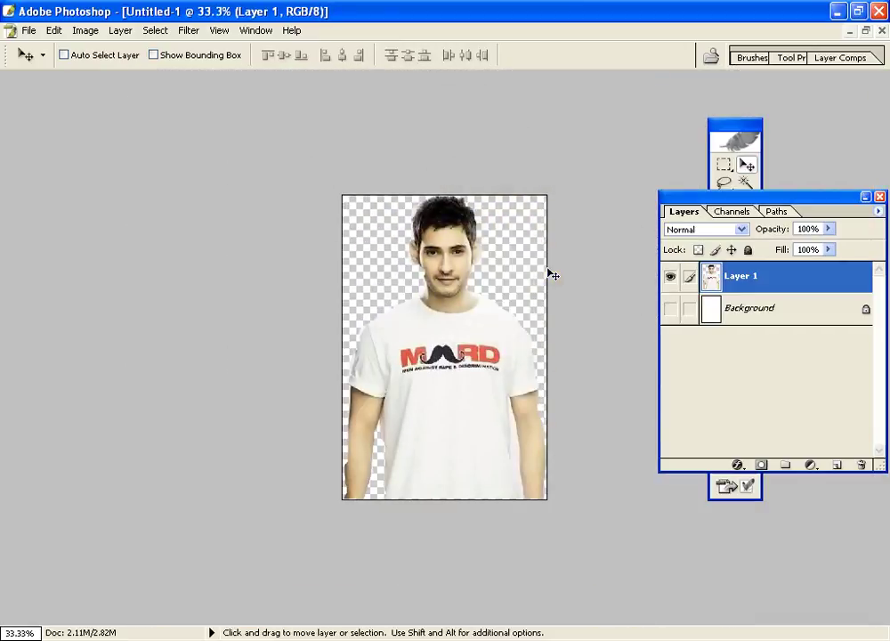
left_click(671, 308)
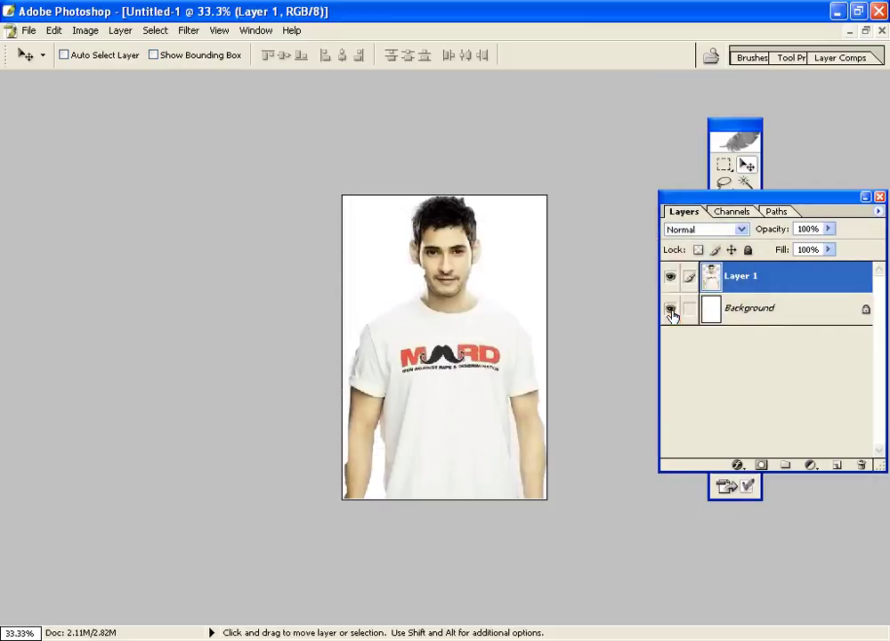
- Restore the new document to a floating window and close it without saving
left_click(869, 33)
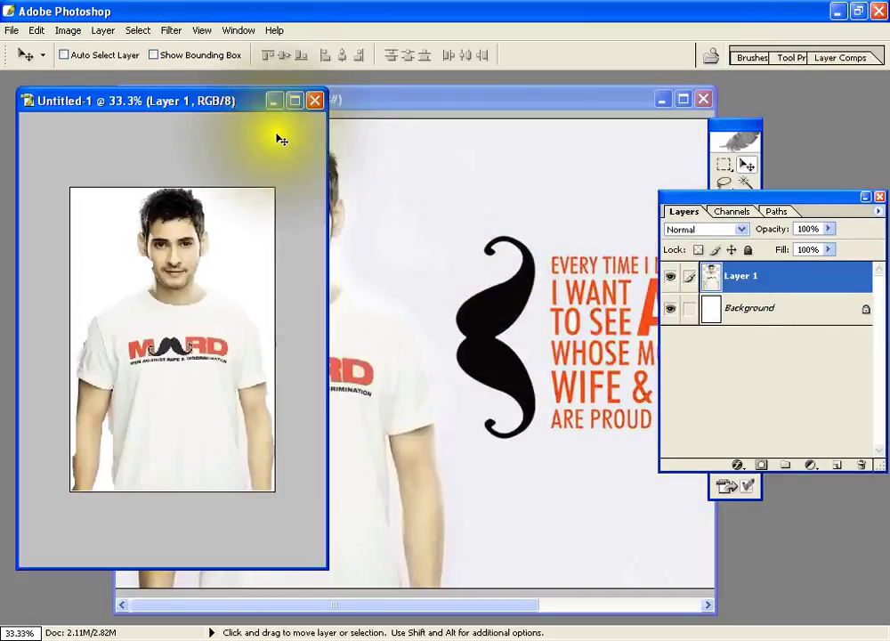
left_click_drag(213, 99, 256, 102)
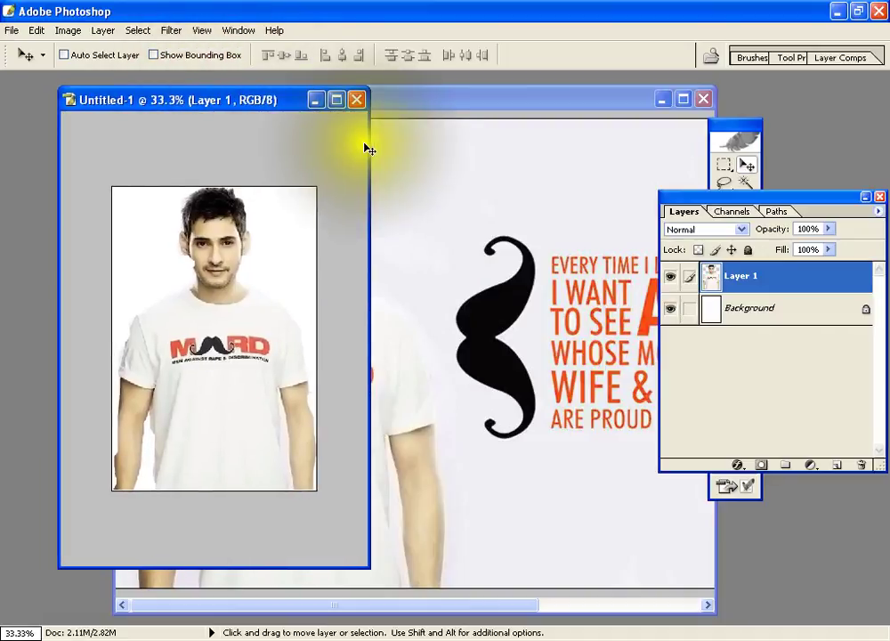
left_click(356, 101)
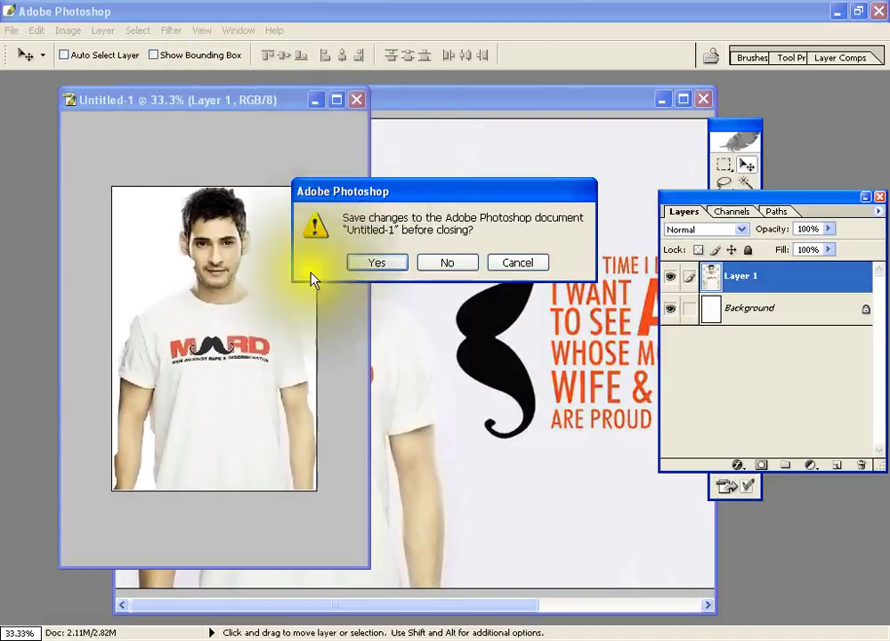
left_click(449, 262)
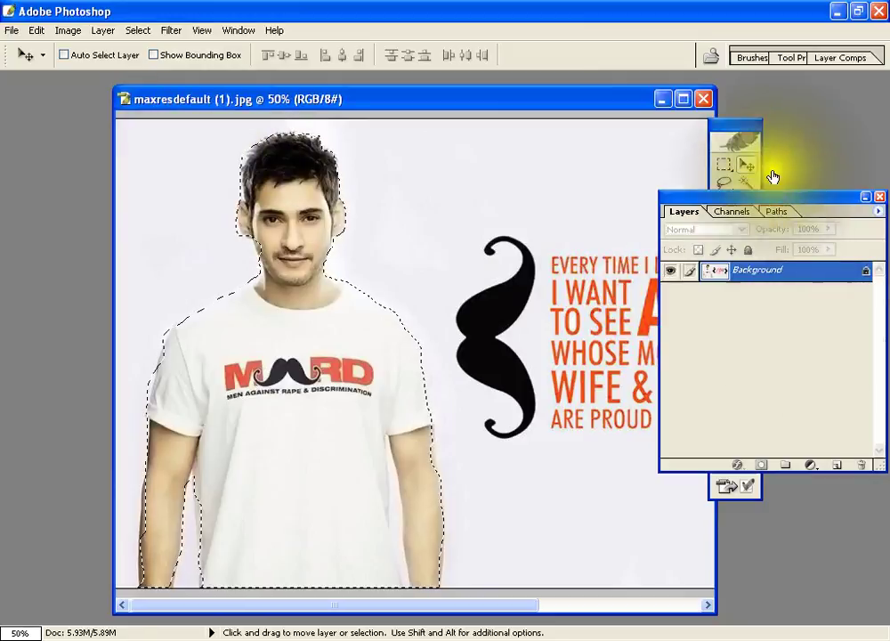
- Move the toolbox back beside the image window and clear the selection around the man
left_click_drag(736, 125, 50, 110)
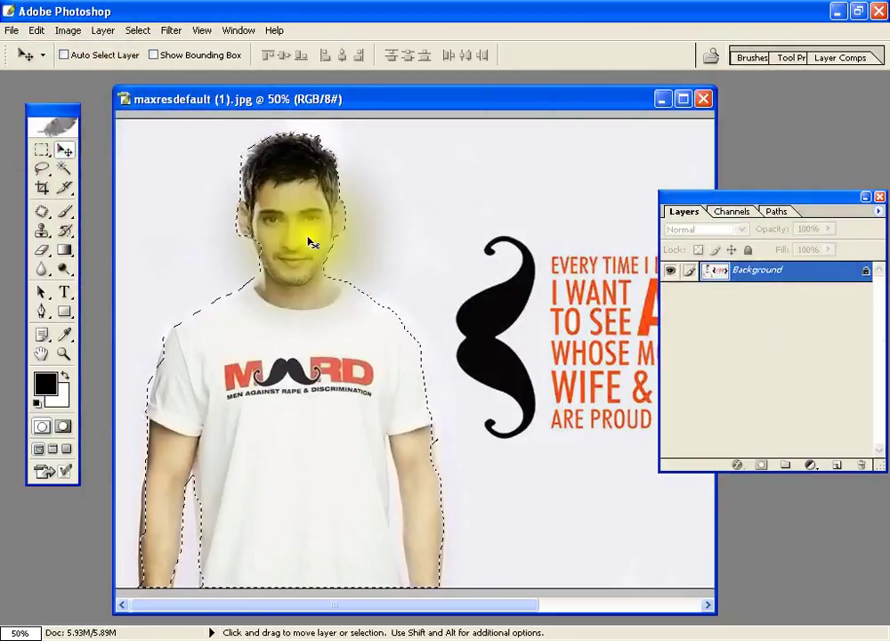
left_click(137, 31)
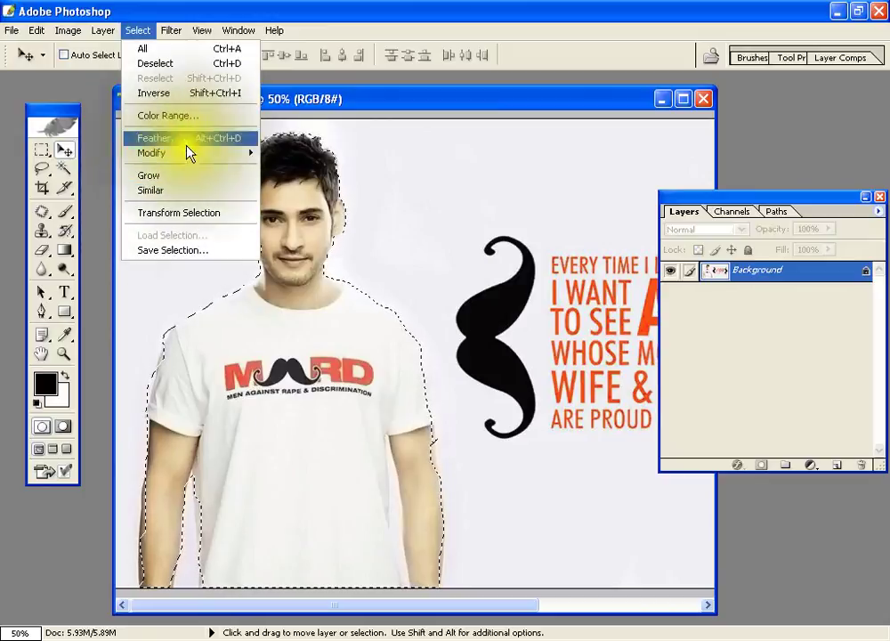
left_click(146, 64)
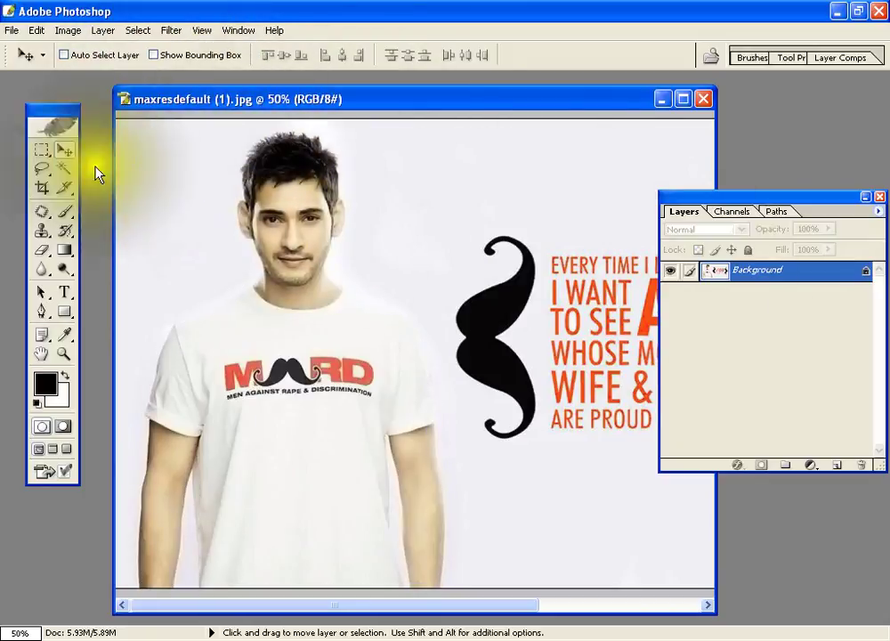
- Draw a closed seven-point Polygonal Lasso selection from beside the man's head across his face and shirt, around the left black moustache graphic
left_click(46, 171)
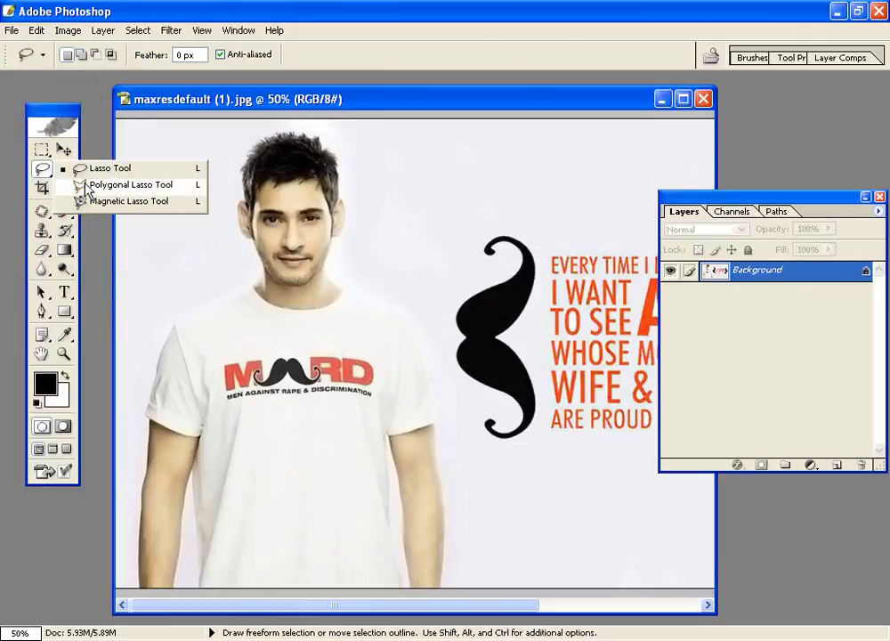
left_click(106, 185)
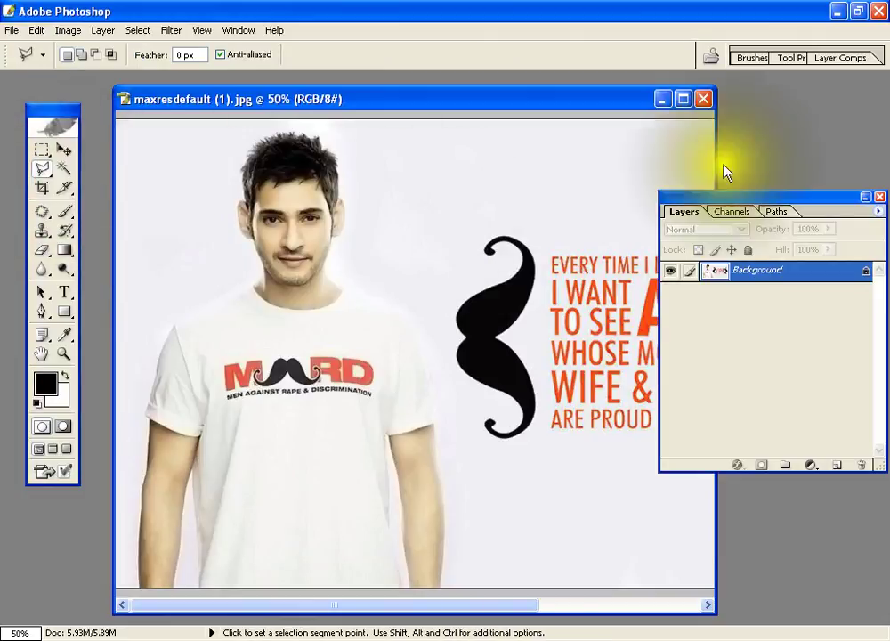
double_click(765, 202)
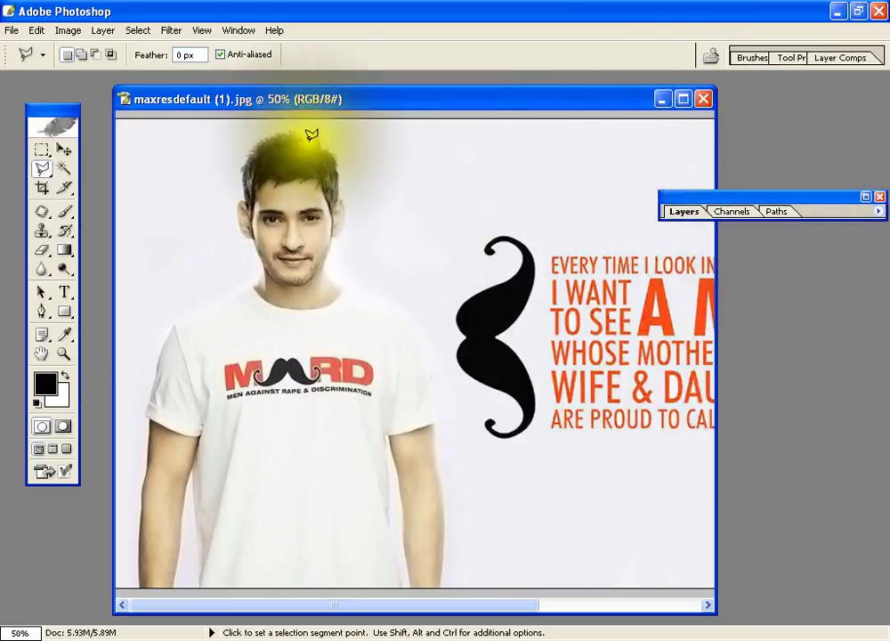
left_click(385, 145)
left_click(295, 221)
left_click(381, 383)
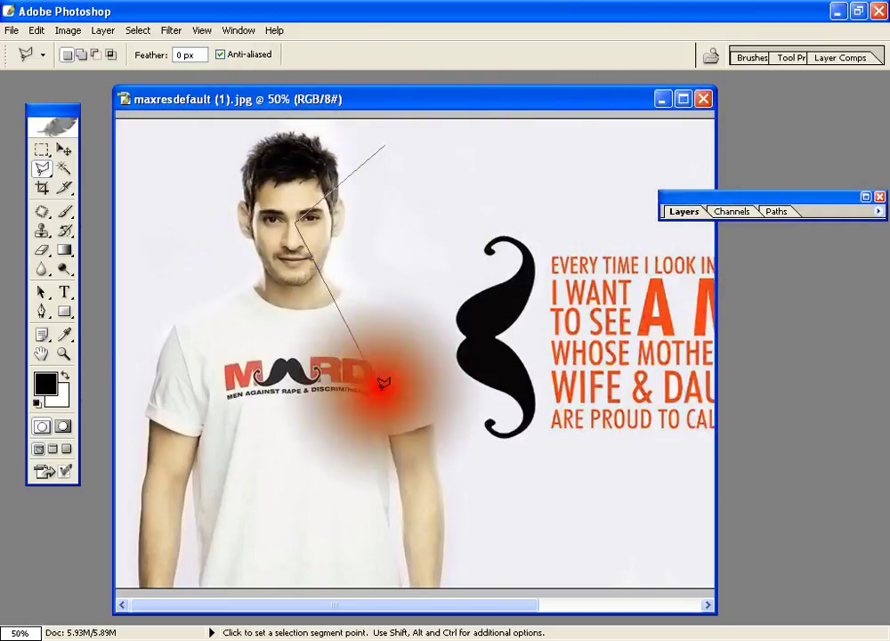
left_click(551, 479)
left_click(659, 347)
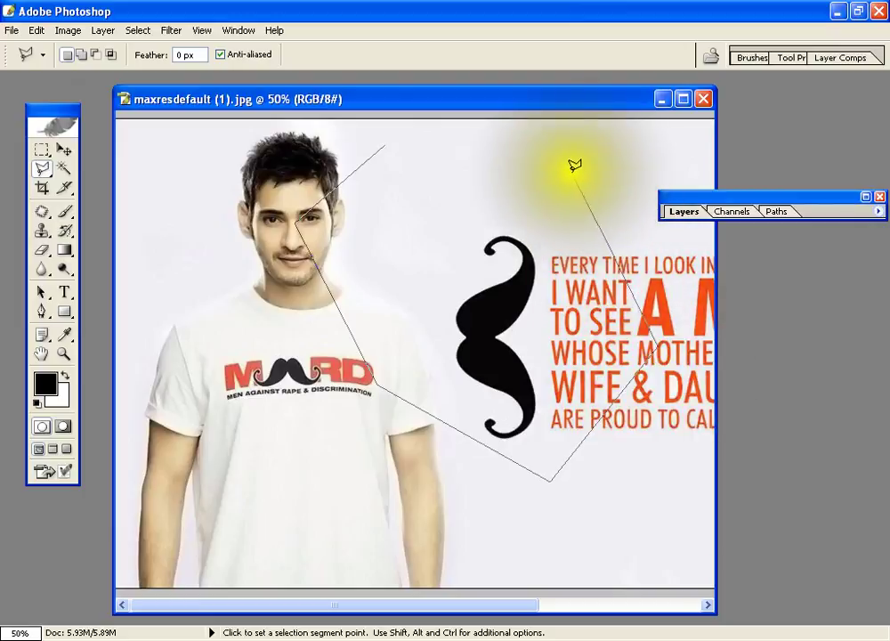
left_click(609, 243)
left_click(500, 164)
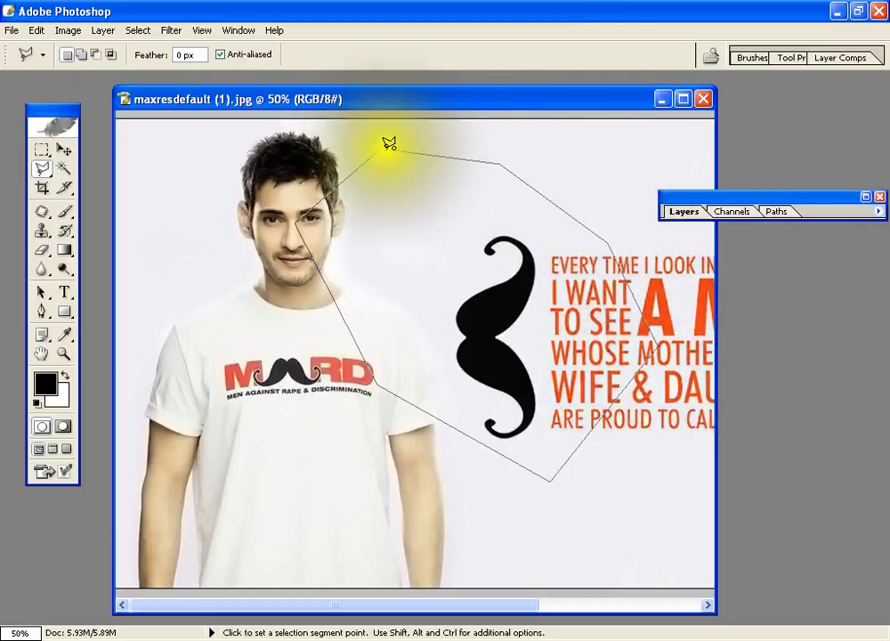
left_click(387, 140)
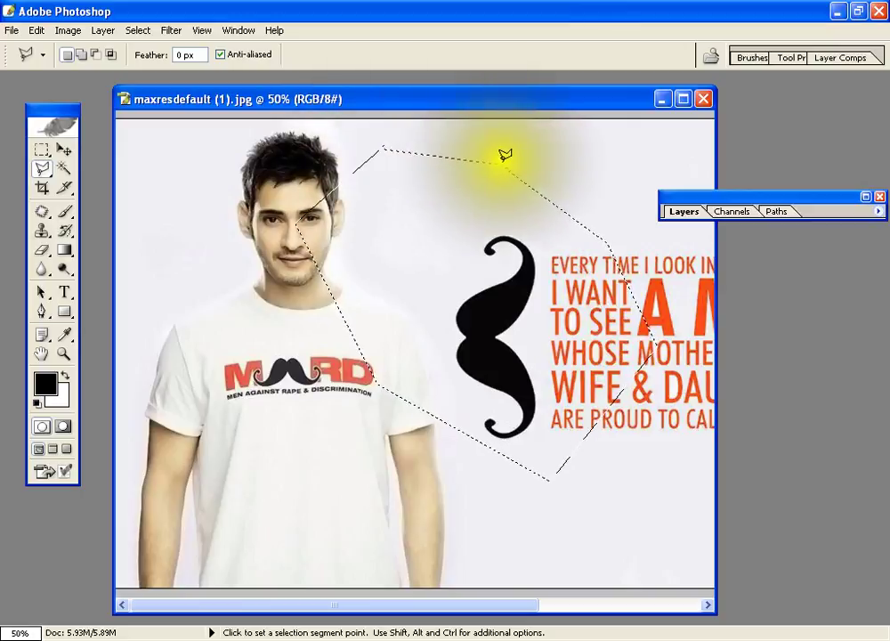
- Clear the polygonal selection and maximize the image window
left_click(135, 30)
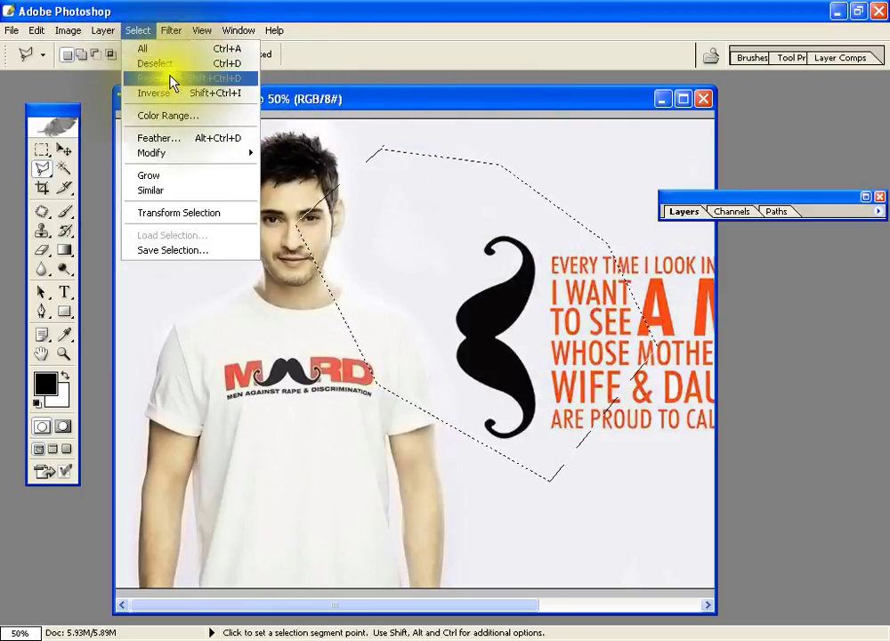
left_click(153, 63)
left_click(684, 98)
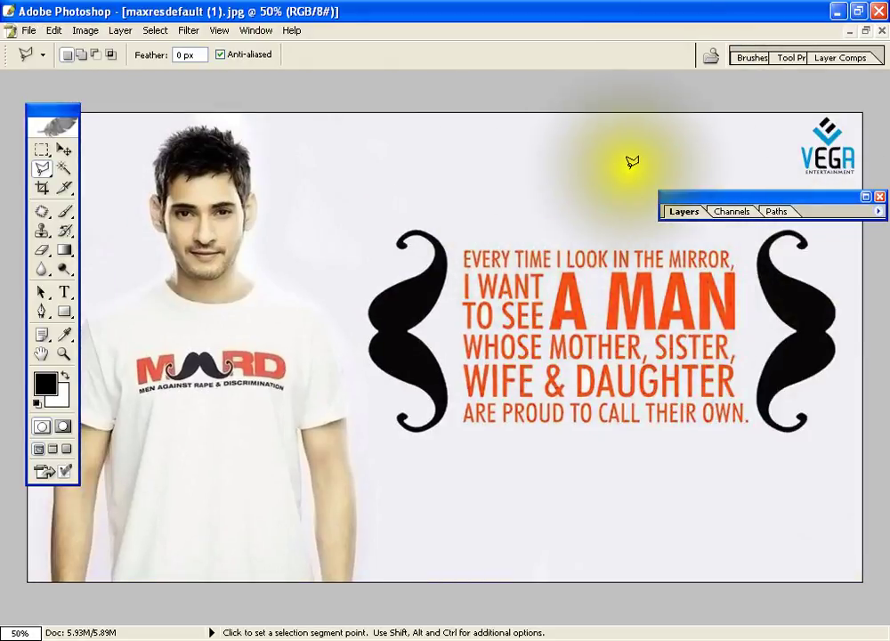
- Draw a closed ten-point Polygonal Lasso selection around the orange slogan text and both black moustache graphics
left_click(594, 163)
left_click(479, 238)
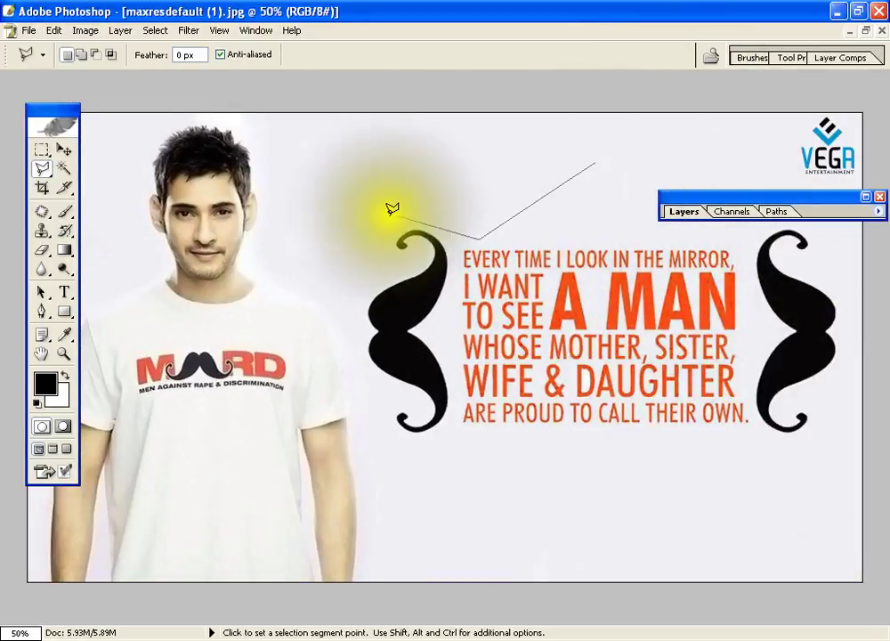
left_click(409, 215)
left_click(355, 287)
left_click(356, 389)
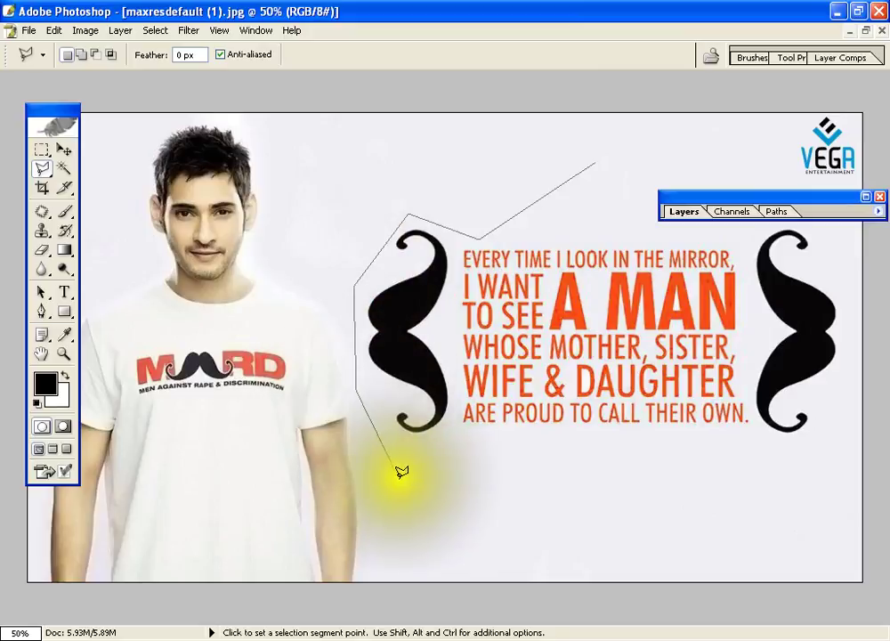
left_click(398, 477)
left_click(820, 465)
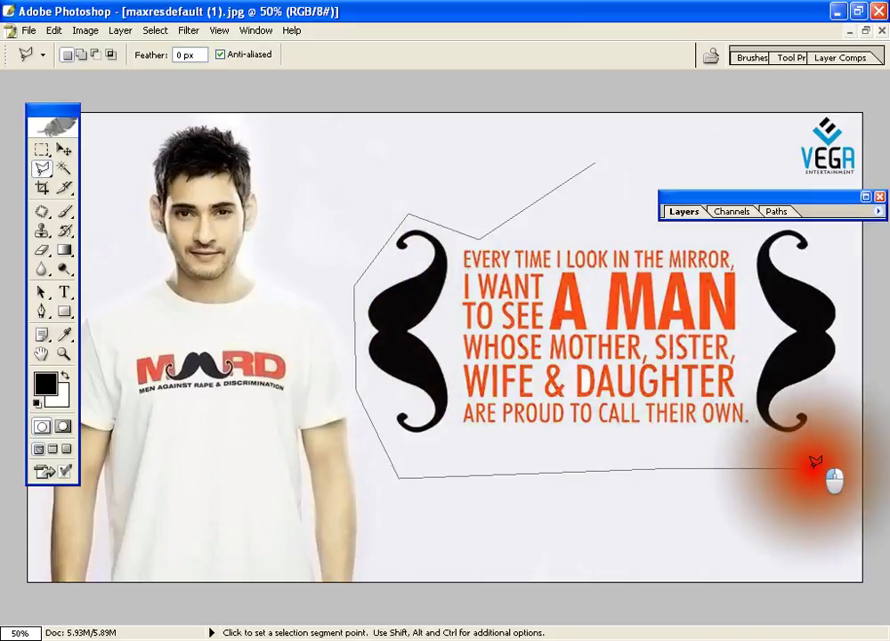
left_click(853, 348)
left_click(841, 262)
left_click(771, 182)
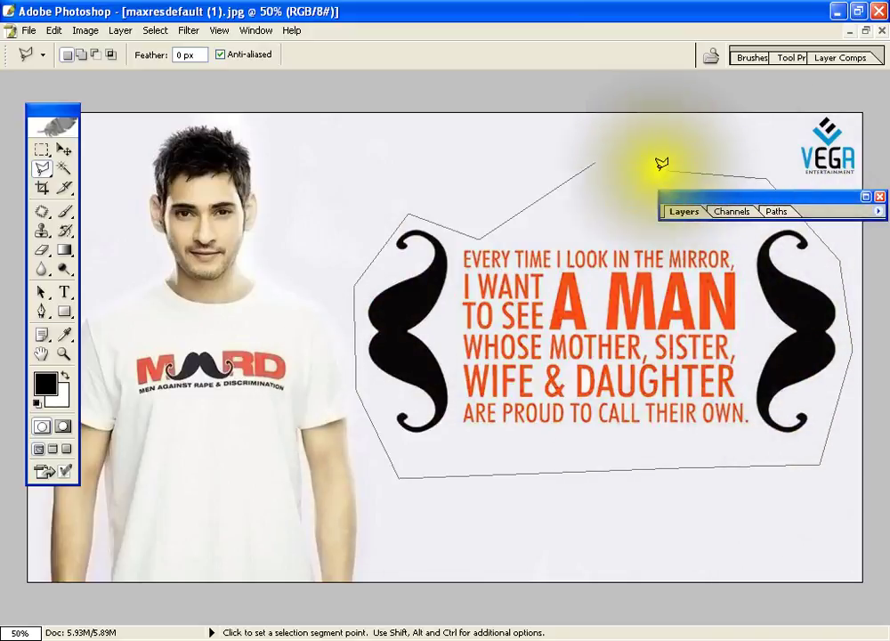
left_click(599, 159)
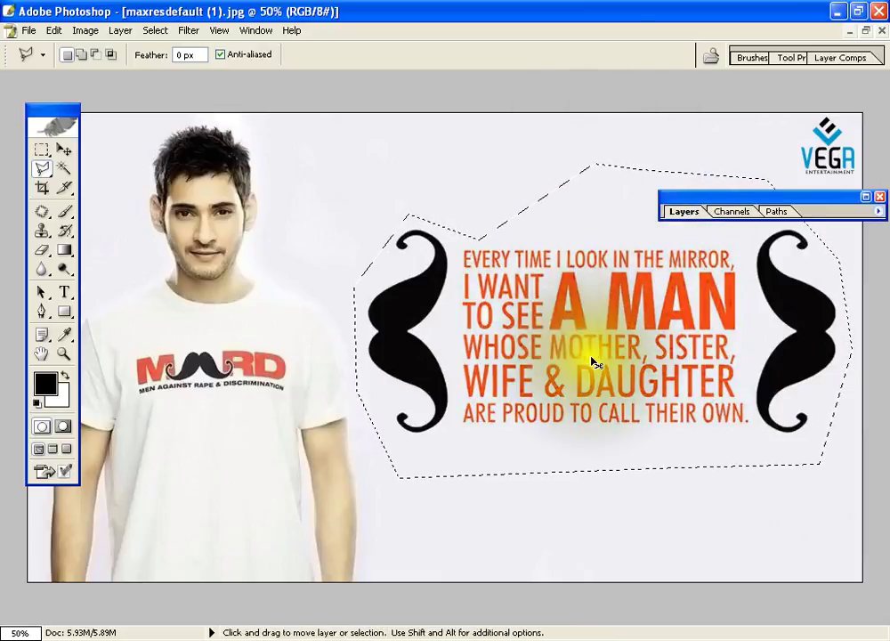
- Copy the selected slogan area into a new 1148 × 728 pixel RGB document with a white background
key("ctrl+n")
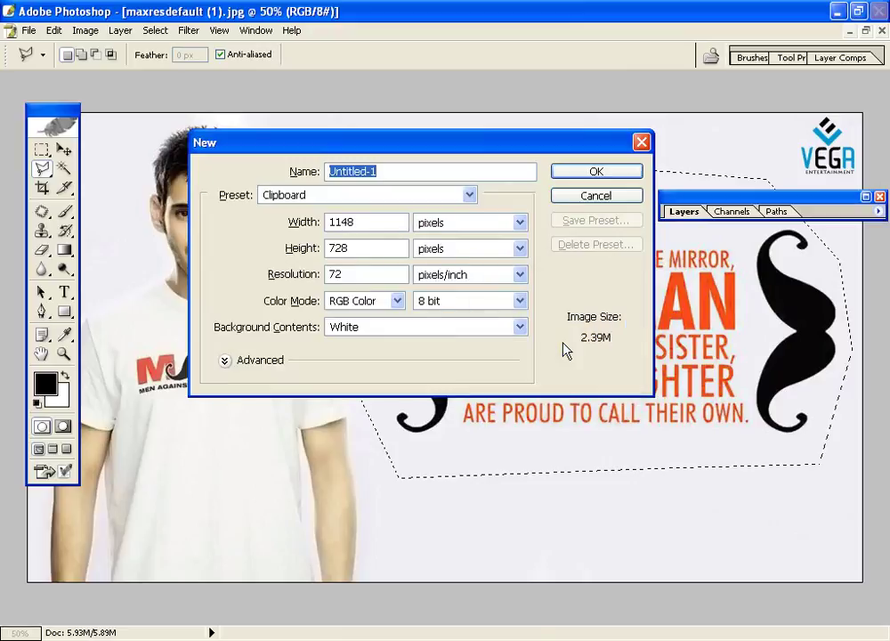
key("Return")
key("ctrl+v")
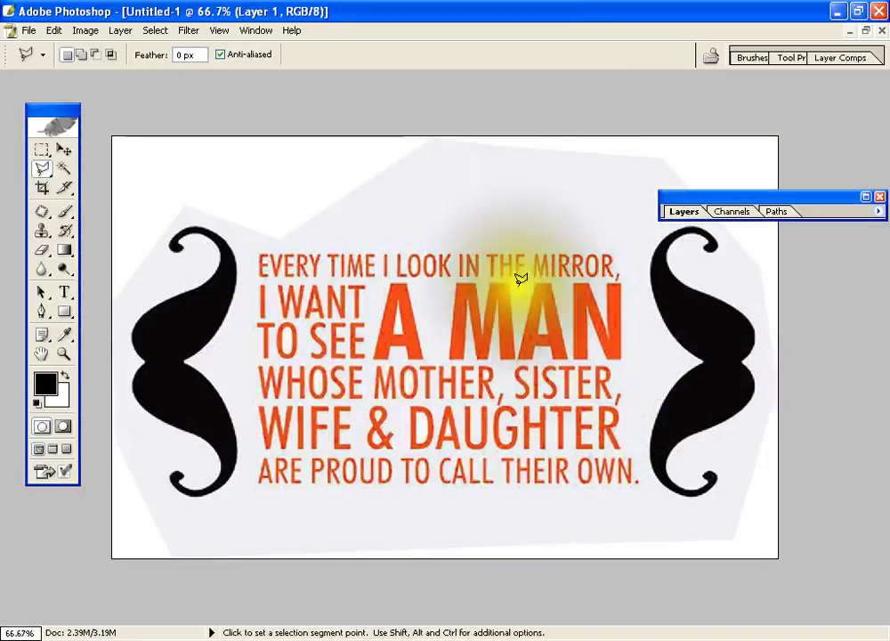
key("ctrl+minus")
key("ctrl+minus")
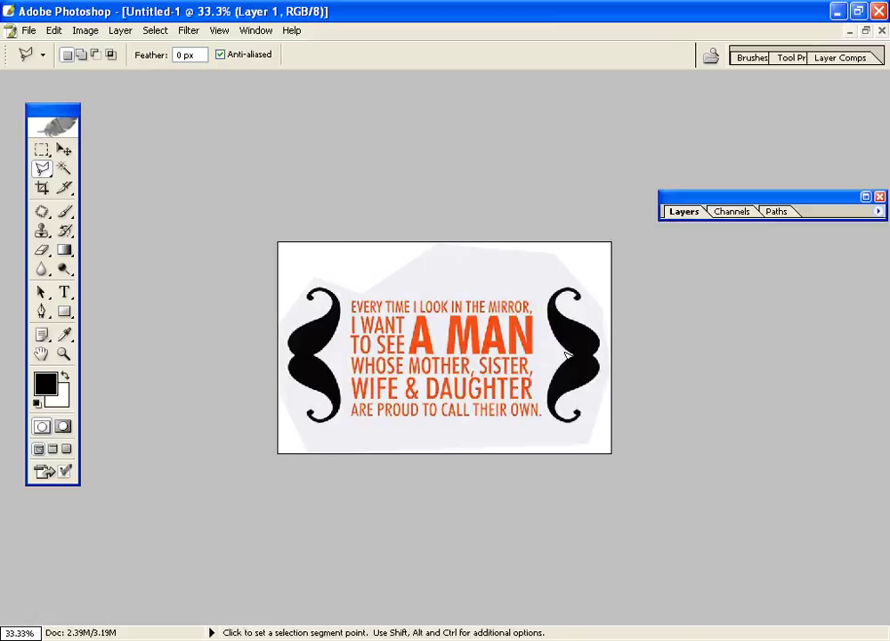
- Return to maxresdefault (1).jpg in a maximized window and clear the selection around the slogan
left_click(865, 32)
left_click(595, 90)
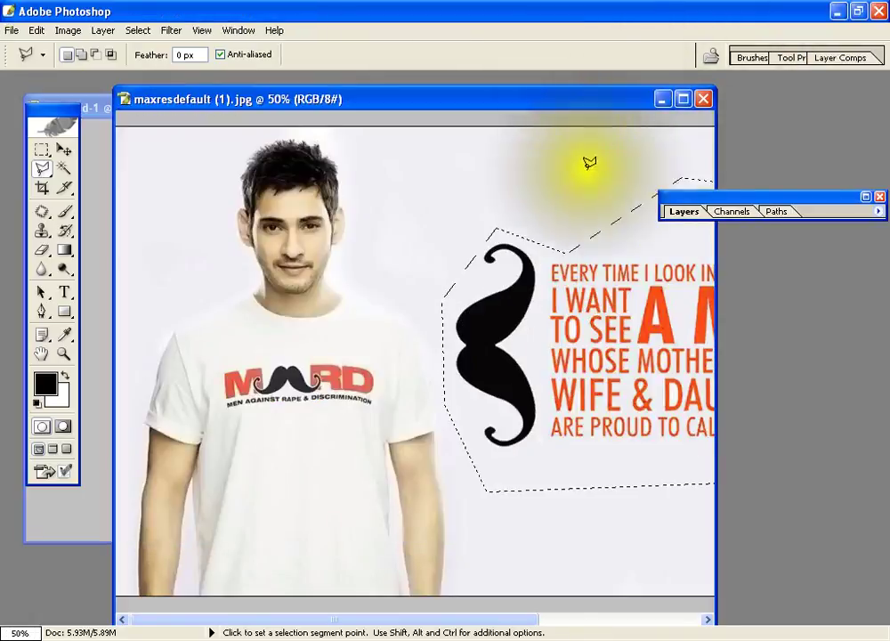
left_click(682, 100)
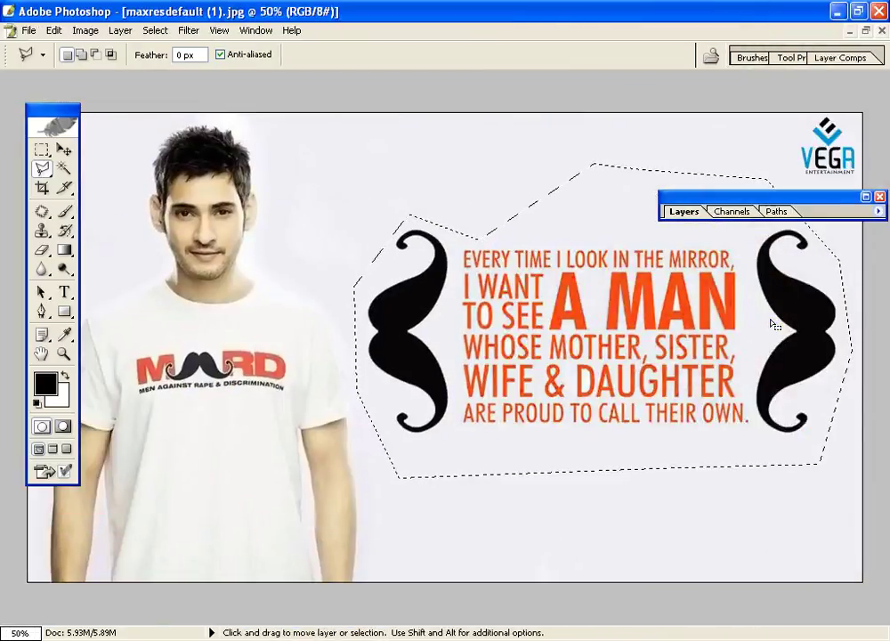
key("ctrl+d")
- Activate the Magnetic Lasso tool and collapse the toolbox so it does not cover the man
left_click_drag(46, 175, 89, 211)
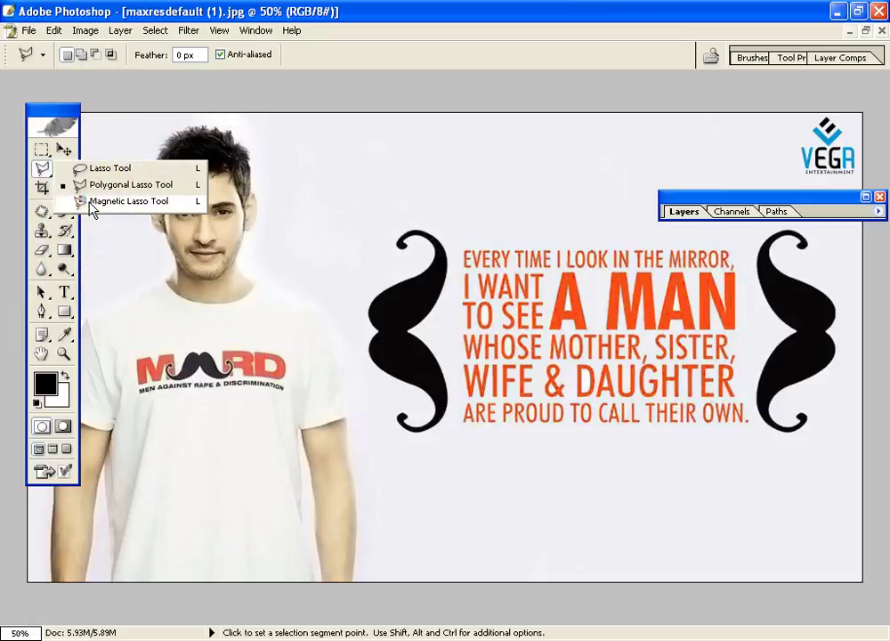
left_click(89, 203)
double_click(58, 110)
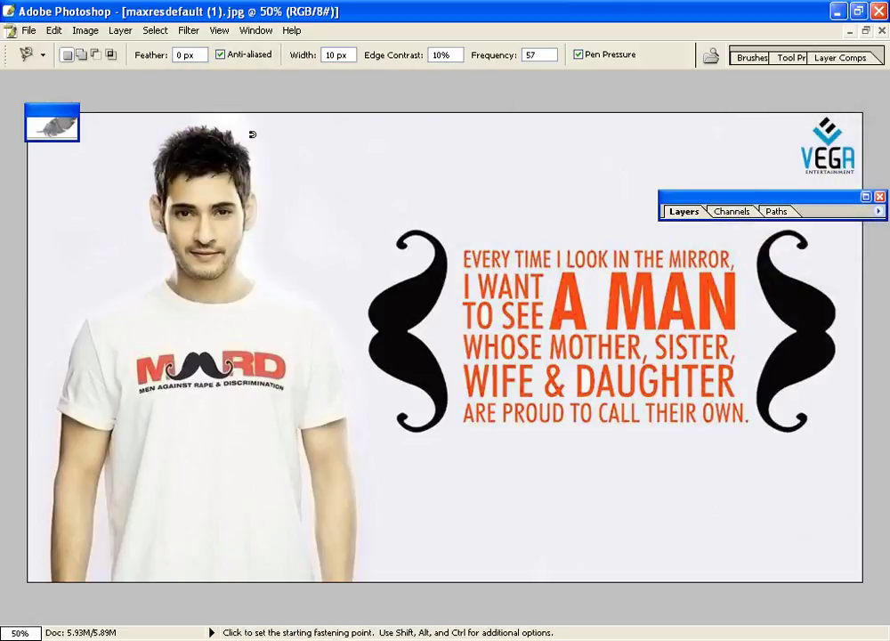
- Start a Magnetic Lasso outline at the top of the man's hair and trace the head's right edge down to the shoulder
key("ctrl+plus")
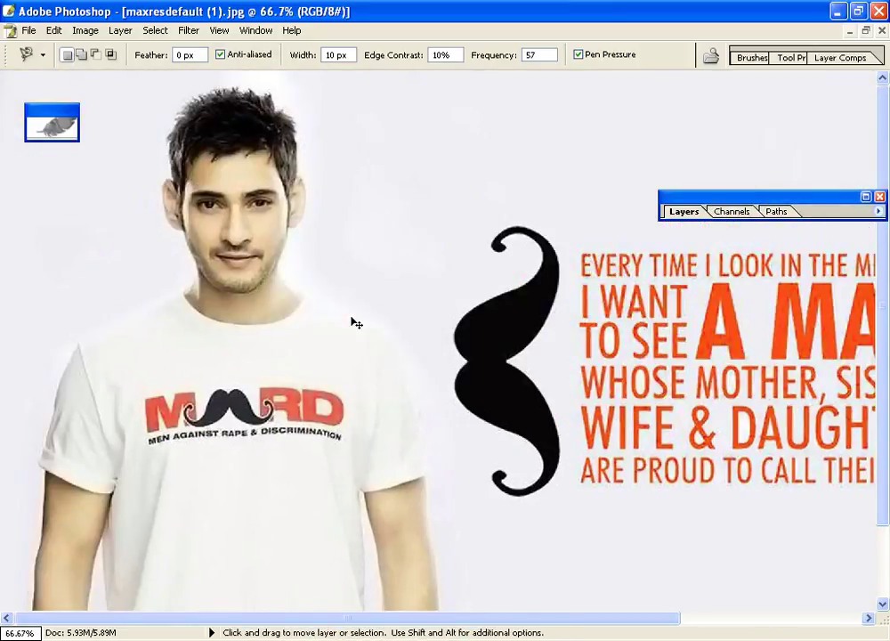
key("ctrl+plus")
left_click_drag(354, 298, 397, 228)
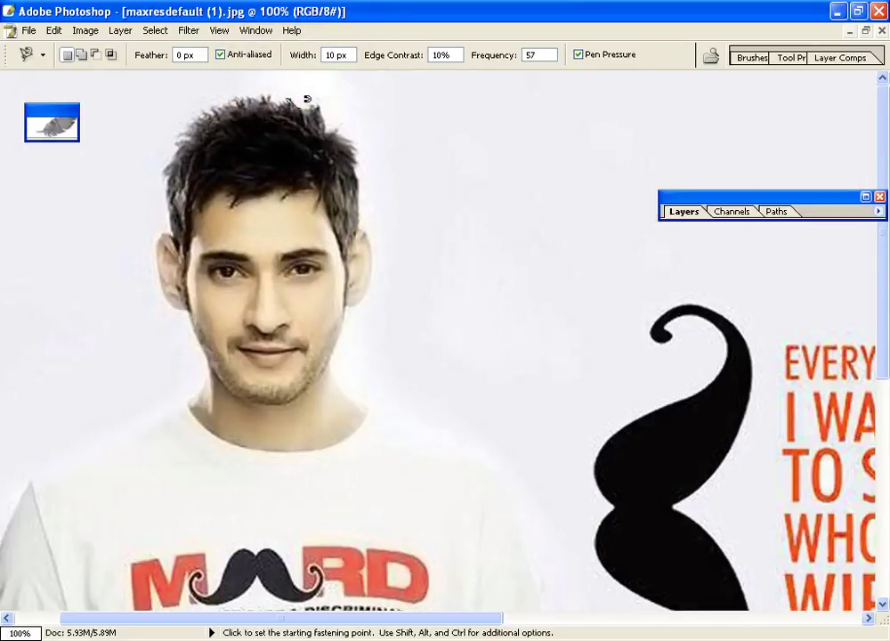
left_click(308, 99)
left_click(325, 98)
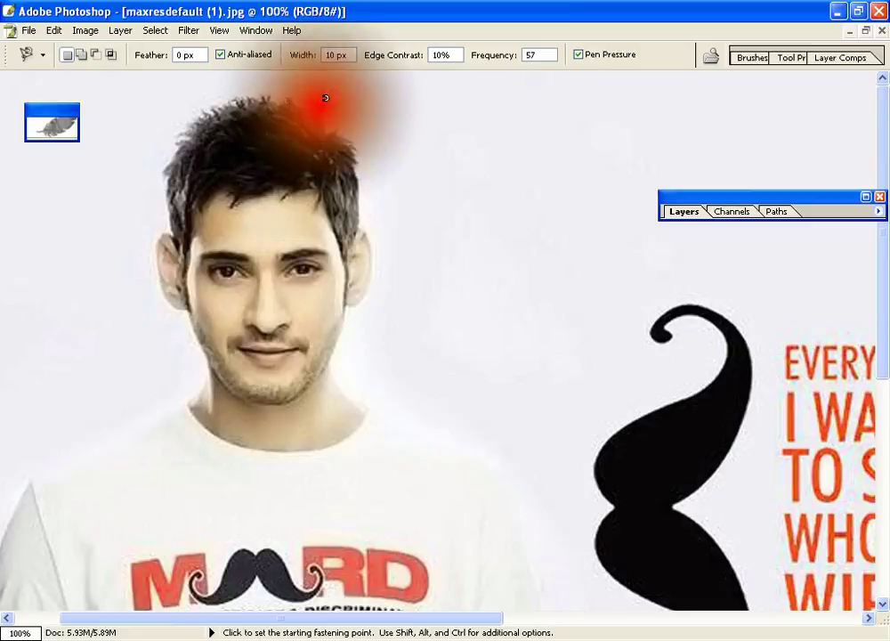
left_click(360, 135)
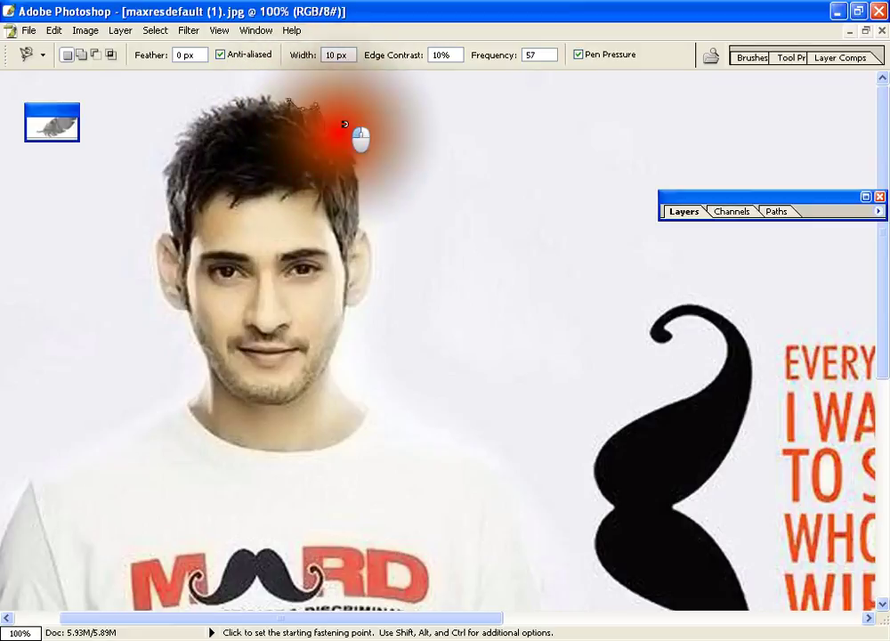
left_click(360, 175)
left_click(367, 224)
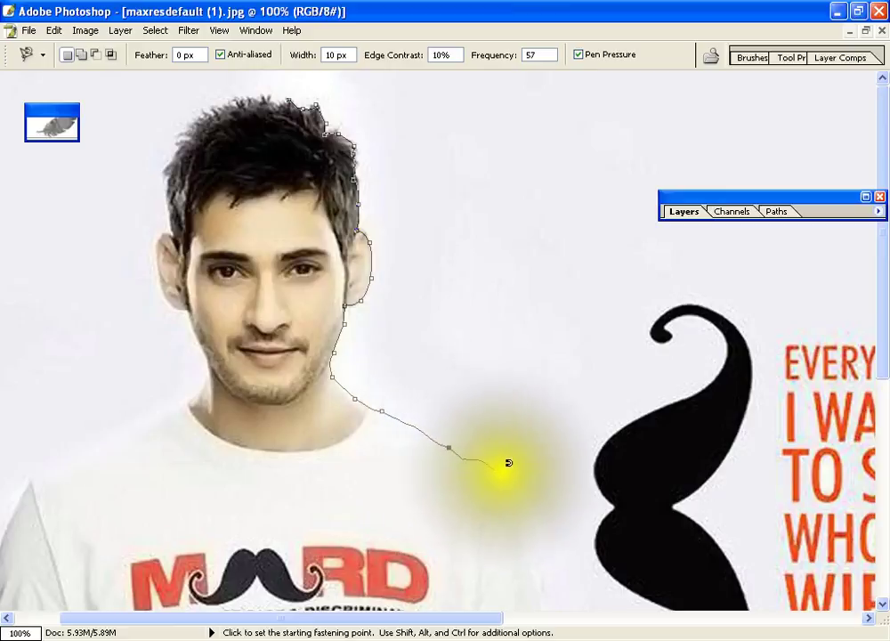
- Continue the magnetic outline down the right sleeve and arm, along the image's bottom edge, and up the man's left side to the ear
key("space")
left_click_drag(489, 496, 413, 266)
left_click_drag(475, 354, 463, 286)
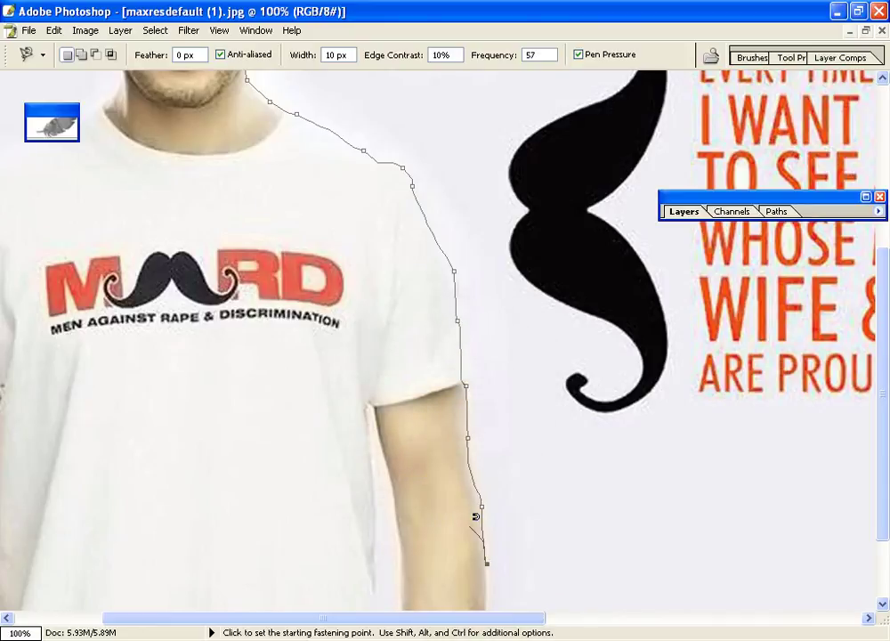
left_click_drag(468, 521, 389, 174)
left_click_drag(380, 358, 425, 276)
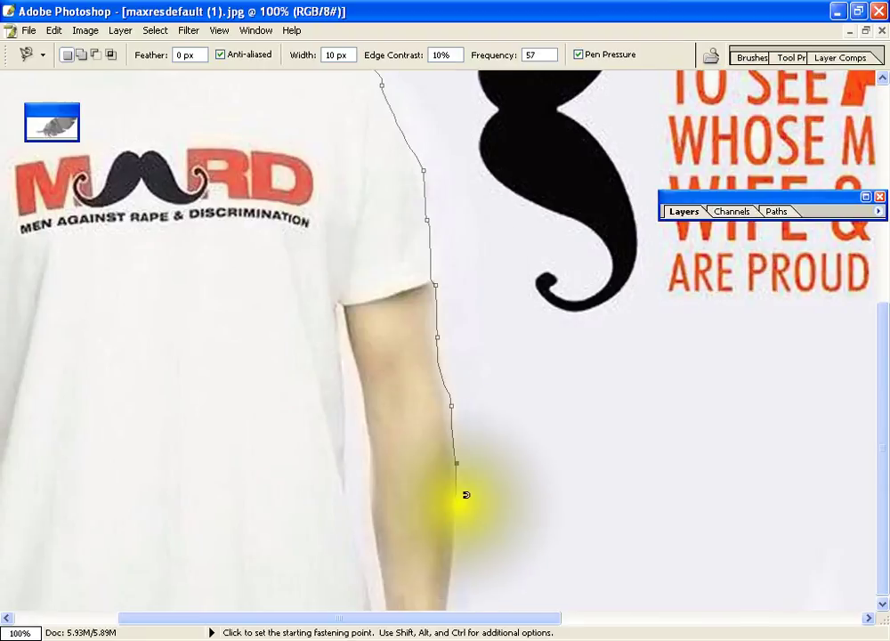
scroll(461, 485, "down", 3)
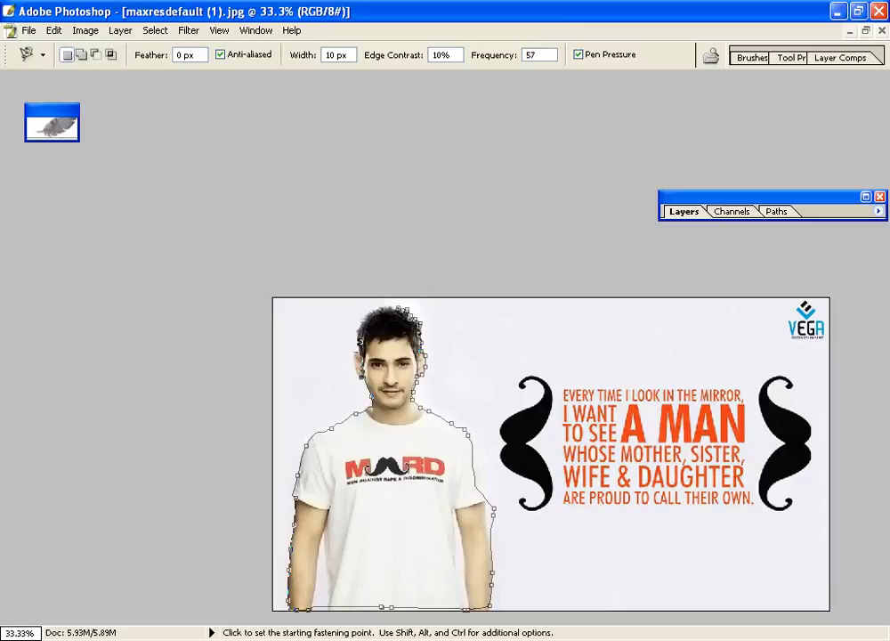
- Remove the stray anchor points across the face and shoulder, and trace the left ear and hair to close the magnetic selection
key("ctrl+plus")
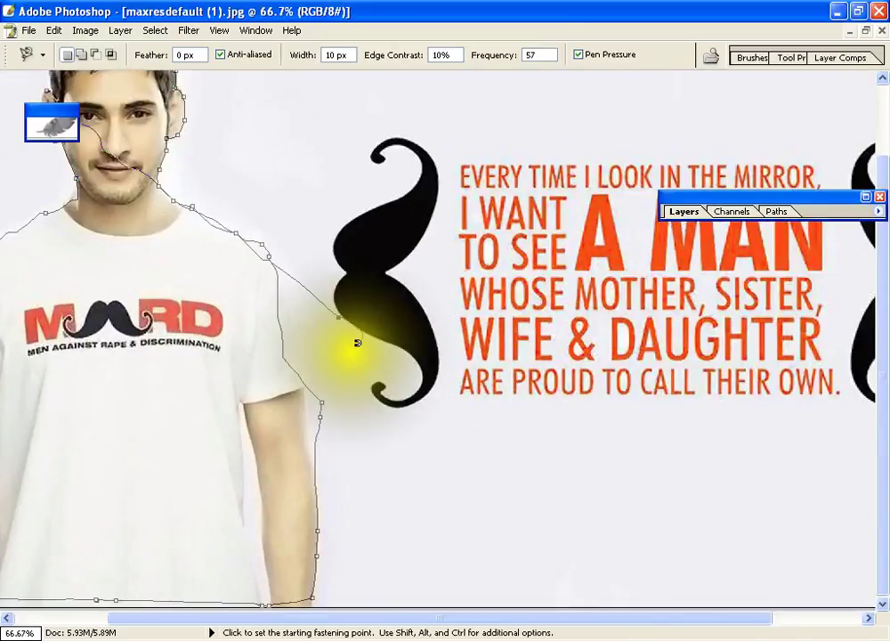
key("ctrl+minus")
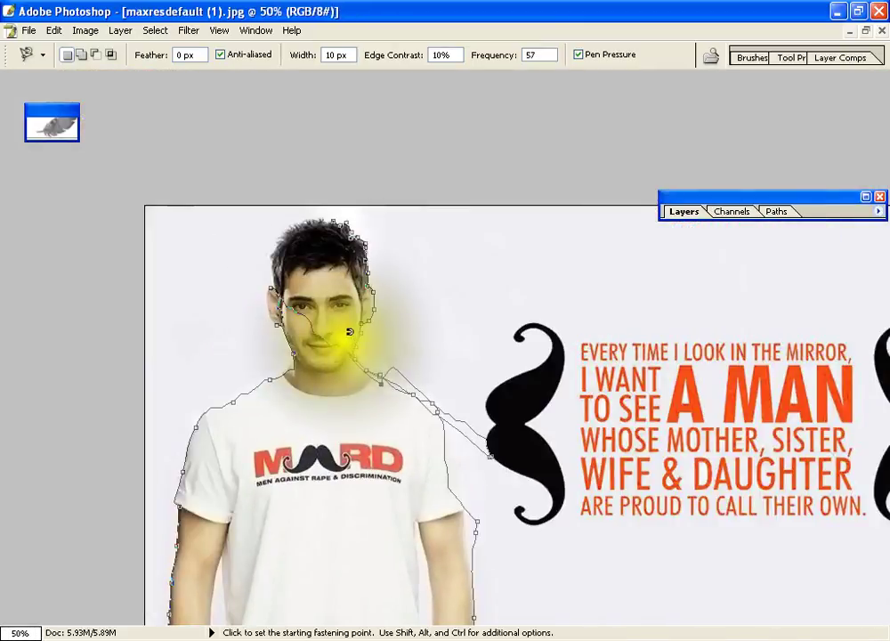
key("Delete")
key("Delete")
key("Delete")
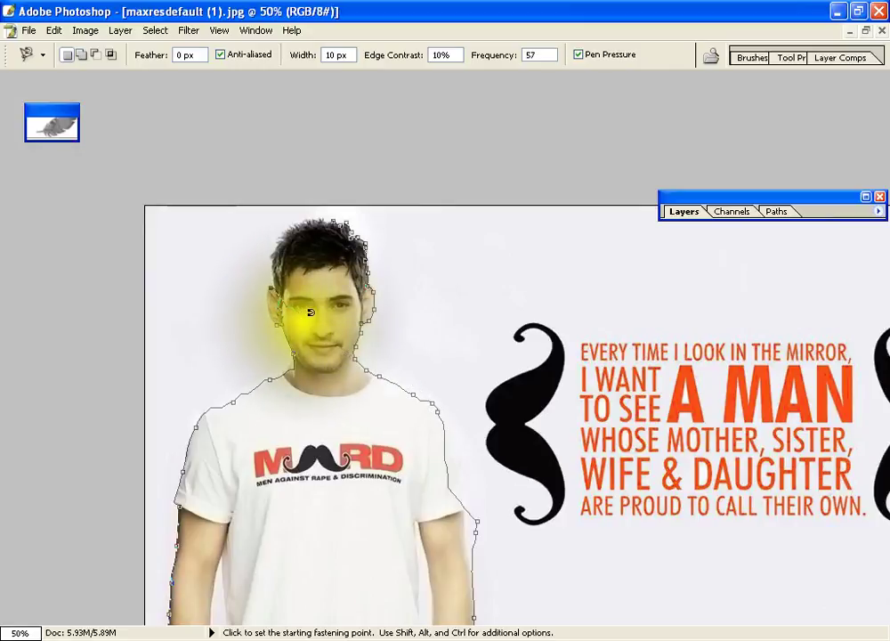
left_click(273, 272)
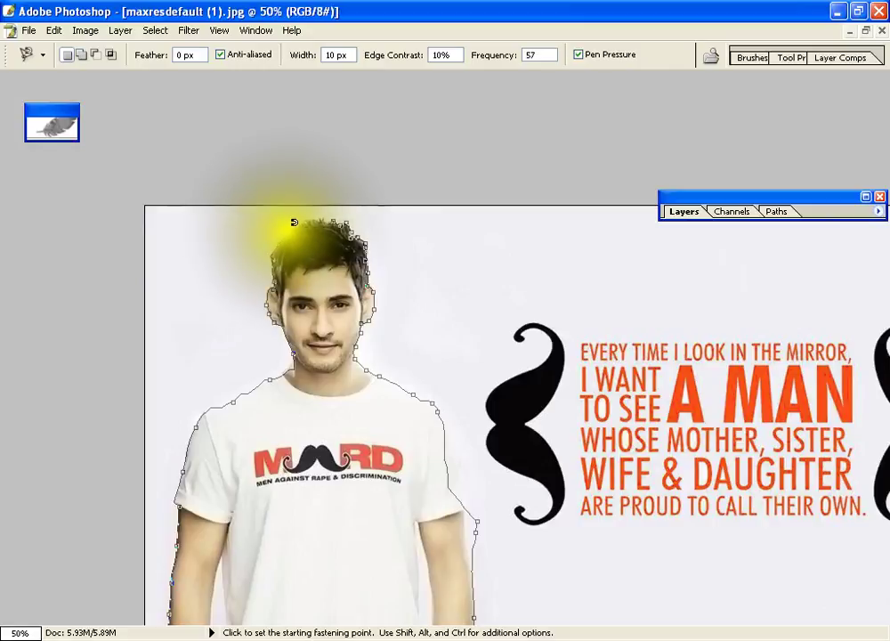
left_click(344, 210)
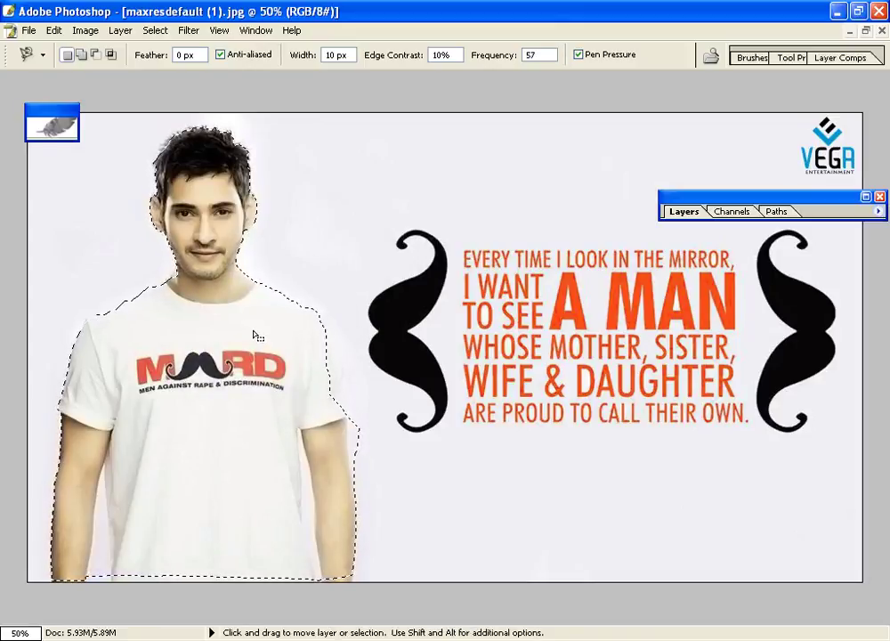
- Copy the selected man into a new 712 × 1046 pixel RGB document with a white background
key("ctrl")
key("ctrl+c")
key("ctrl+n")
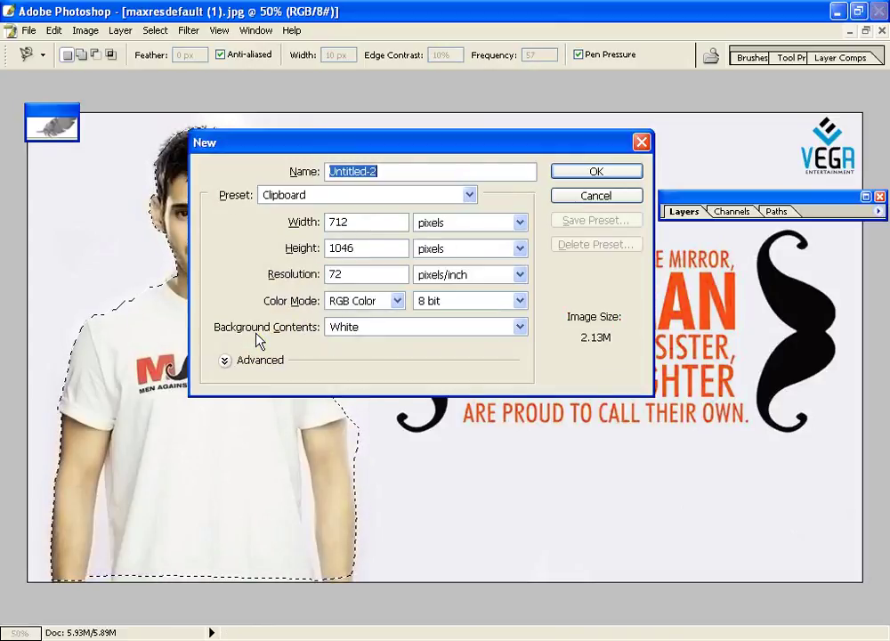
key("Return")
key("ctrl+v")
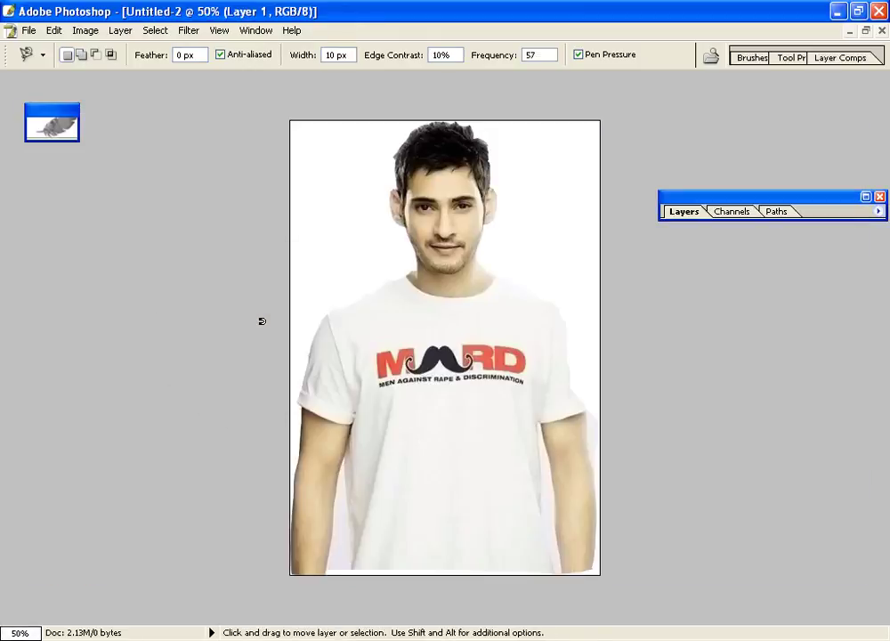
- Expand the layer list and hide the Background layer behind the cutout
left_click(692, 221)
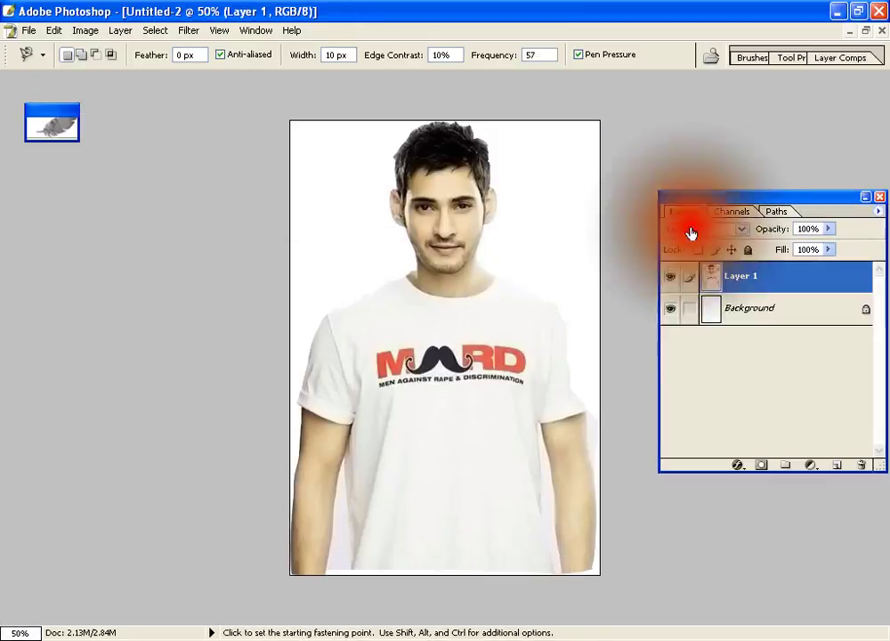
left_click(669, 312)
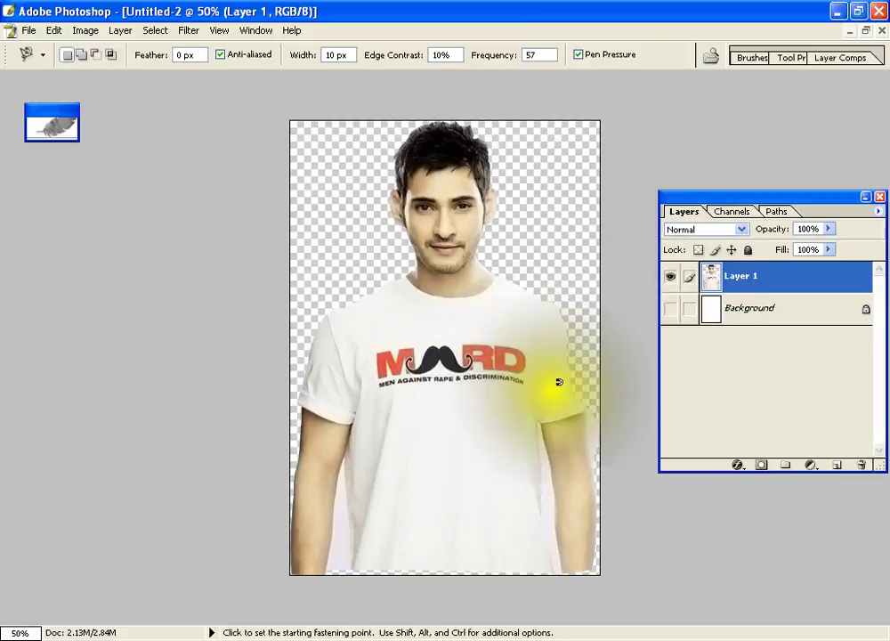
- Examine the cutout's edges against transparency at 200% around the head, shoulders and arms
key("ctrl+space")
left_click_drag(300, 134, 752, 474)
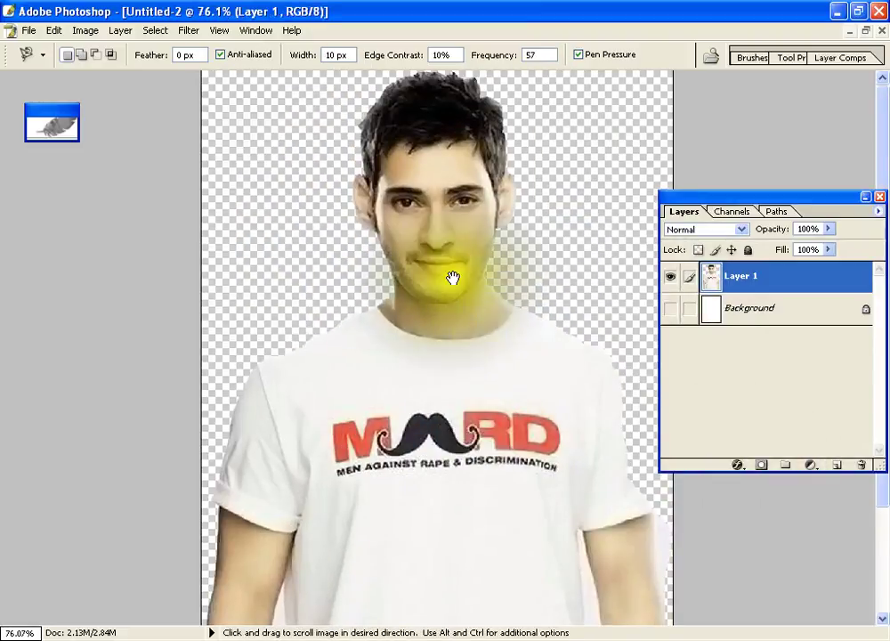
key("ctrl+plus")
key("ctrl+plus")
key("space")
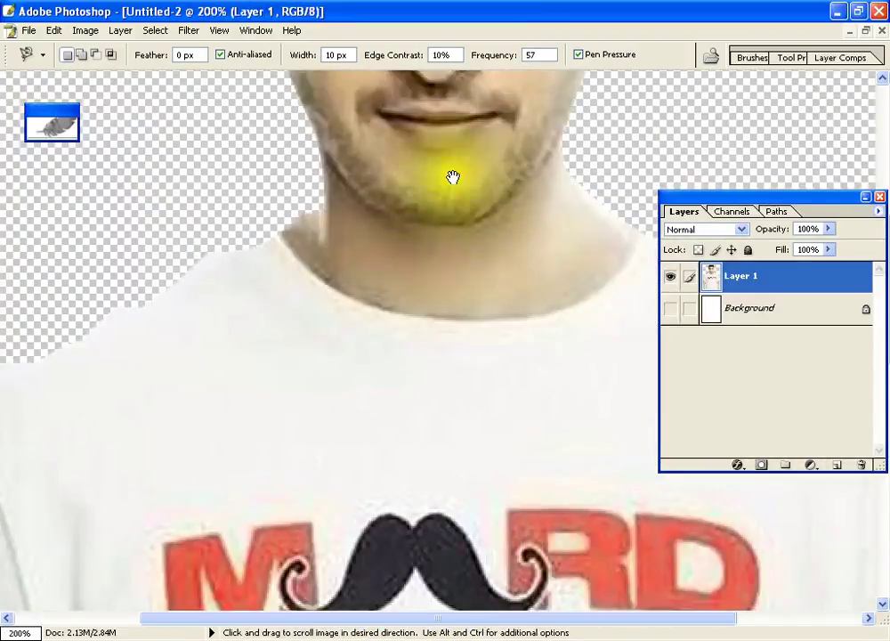
left_click_drag(454, 179, 450, 356)
left_click_drag(474, 162, 476, 384)
left_click_drag(436, 274, 439, 328)
left_click_drag(476, 463, 463, 67)
mouse_move(534, 539)
left_mouse_down()
mouse_move(516, 397)
mouse_move(474, 223)
left_mouse_up()
key("ctrl+minus")
key("ctrl+minus")
key("ctrl+minus")
key("ctrl+minus")
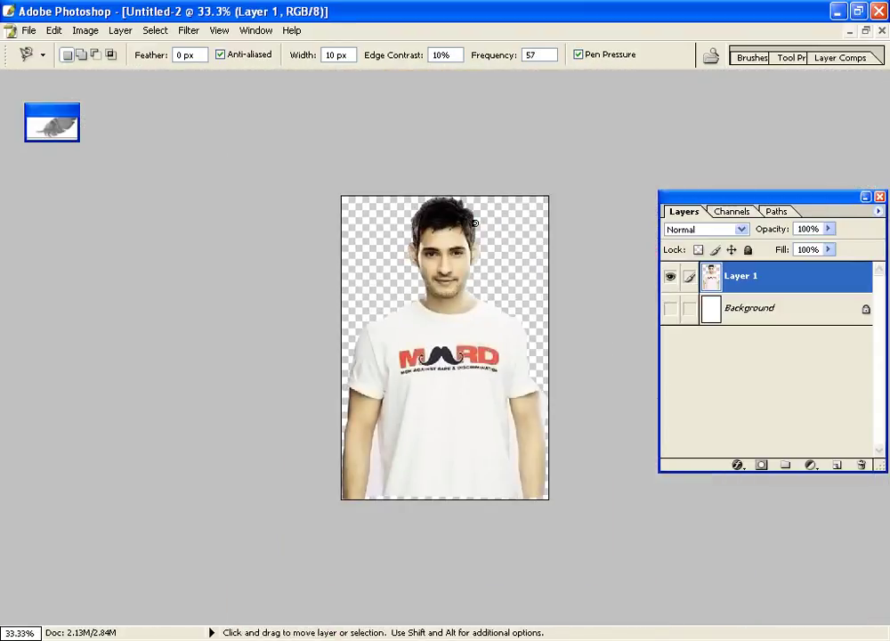
- Expand the toolbox and show the available lasso tool variants
double_click(60, 118)
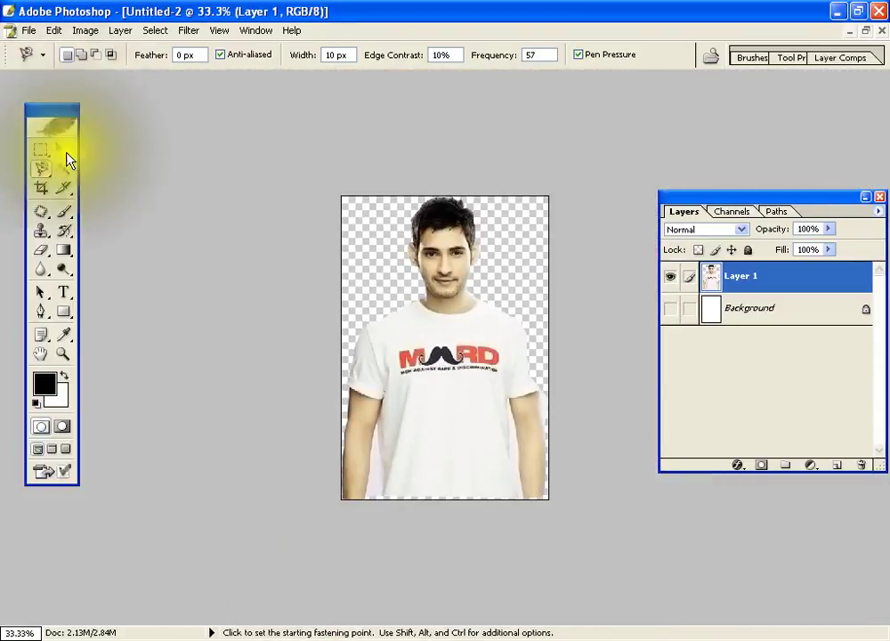
left_click(42, 171)
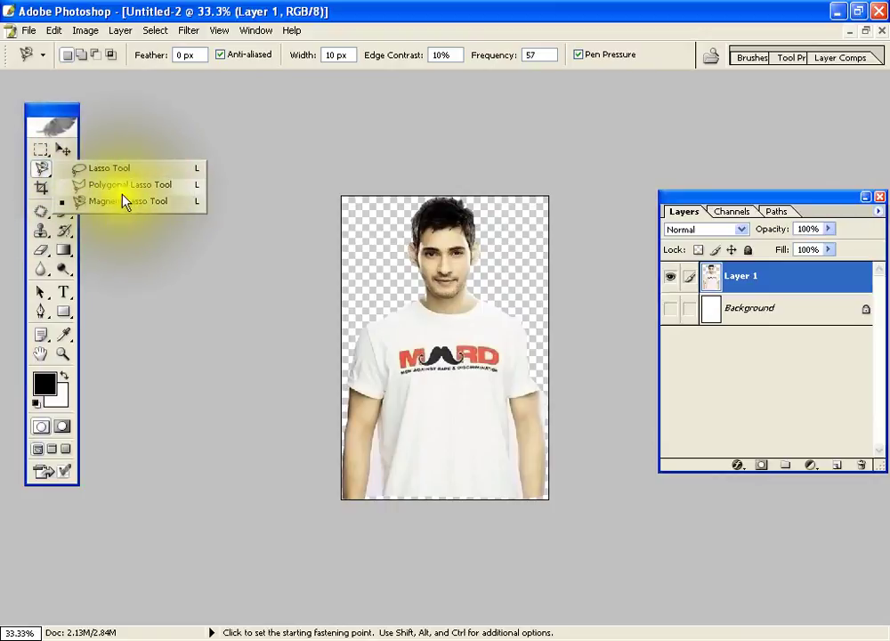